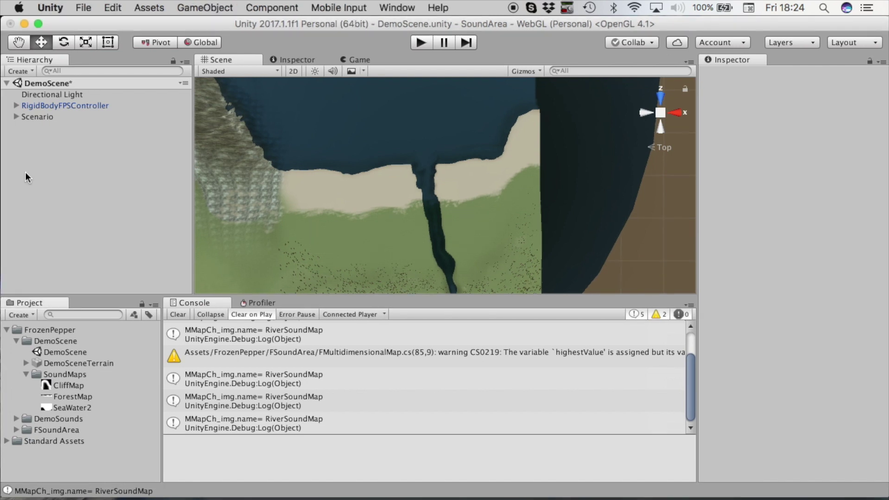
Create an empty game object in the scene and name it SoundMapsController
{"action": "right_click", "coordinate": [56, 136]}
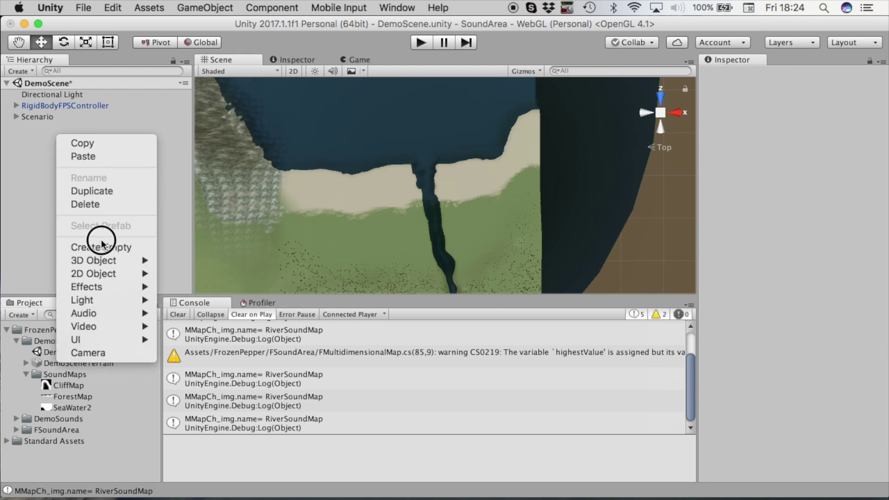
{"action": "left_click", "coordinate": [102, 244]}
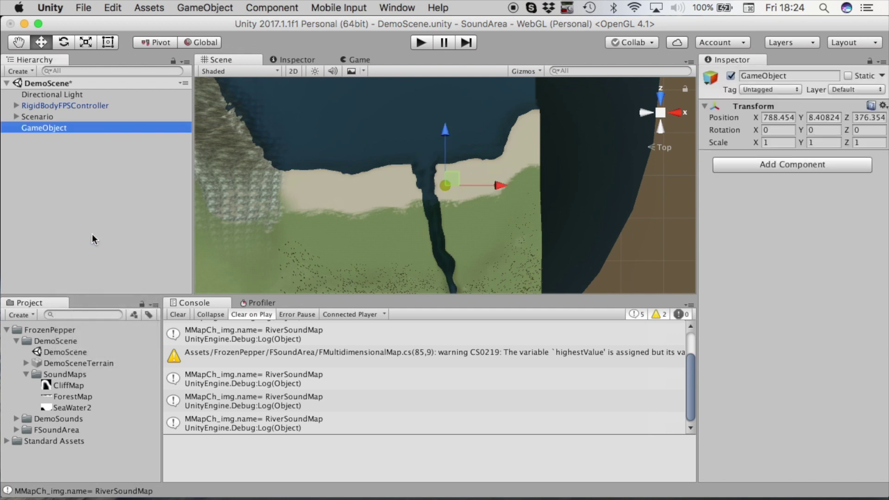
{"action": "left_click", "coordinate": [800, 75]}
{"action": "type", "text": "SoundMapsController"}
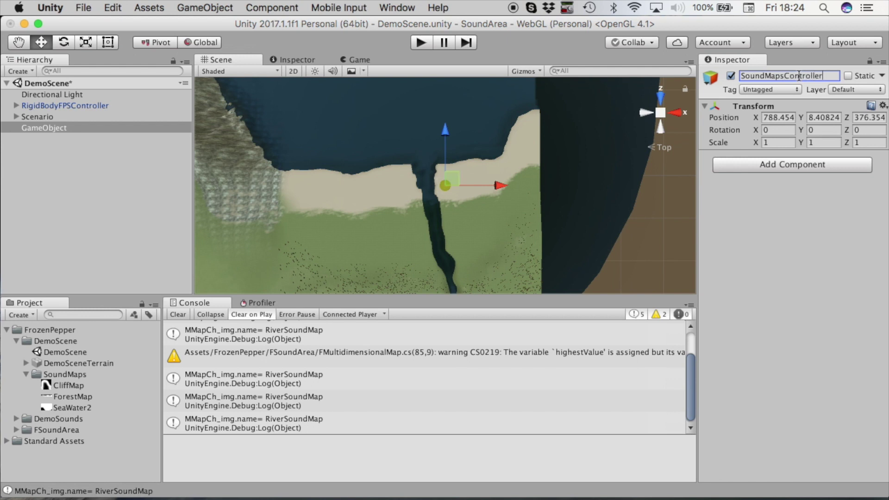
{"action": "key", "text": "Return"}
Create an empty child object under SoundMapsController and name it RiverSoundArea
{"action": "right_click", "coordinate": [92, 126]}
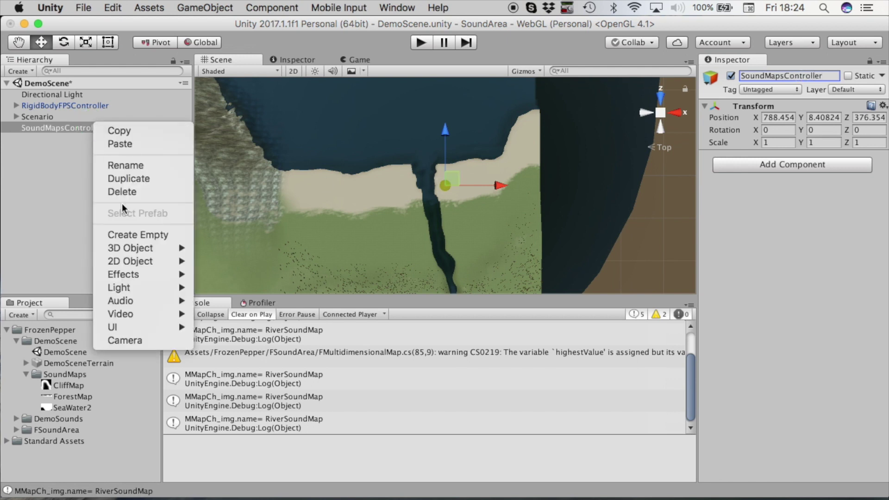
{"action": "left_click", "coordinate": [141, 234]}
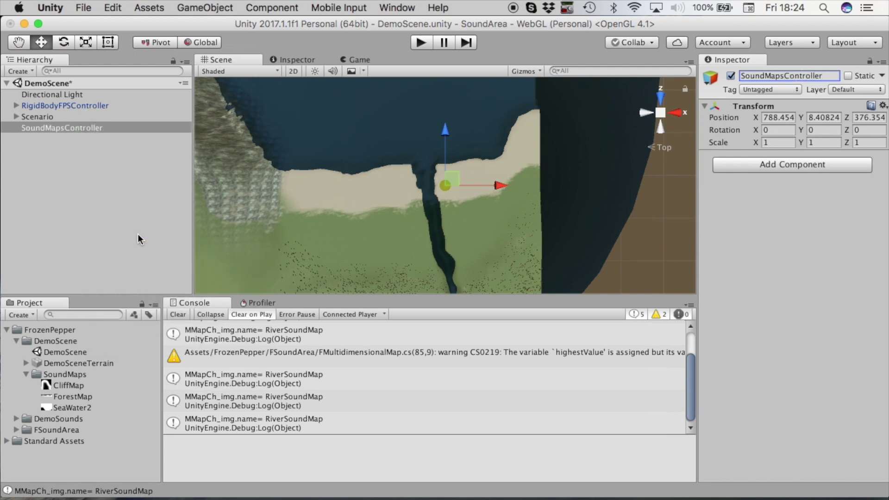
{"action": "left_click", "coordinate": [814, 75]}
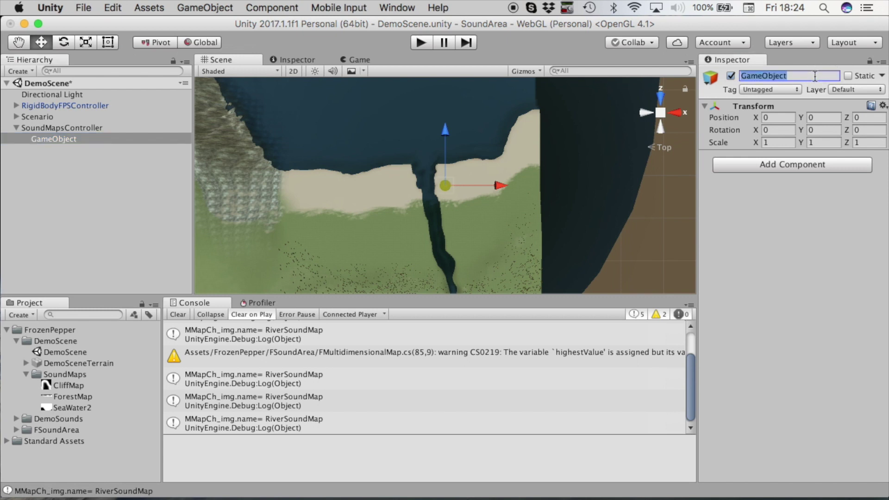
{"action": "type", "text": "RiverSoundArea"}
{"action": "key", "text": "Return"}
Add the FrozenPepper F Mapped Area script component to RiverSoundArea
{"action": "left_click", "coordinate": [749, 165]}
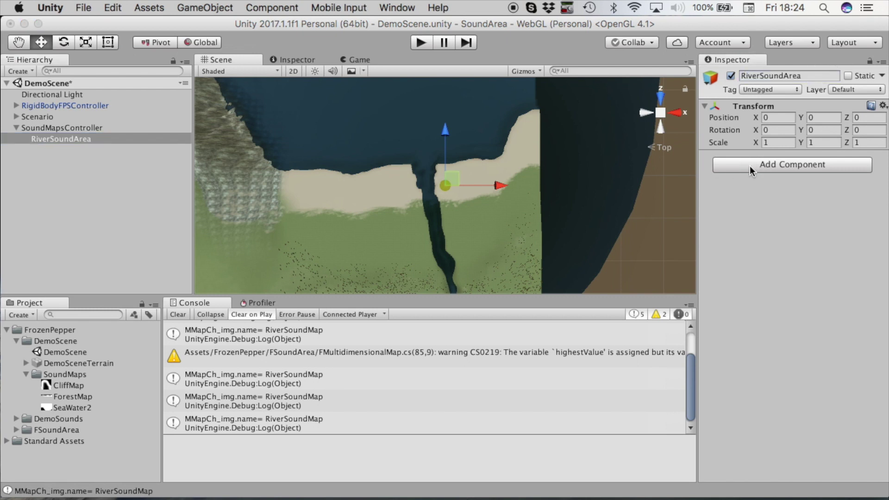
{"action": "left_click", "coordinate": [743, 386]}
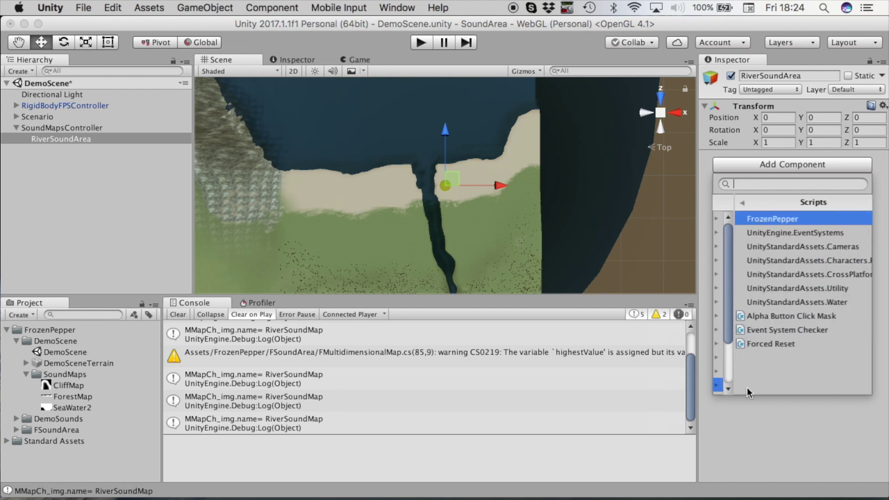
{"action": "left_click", "coordinate": [770, 219]}
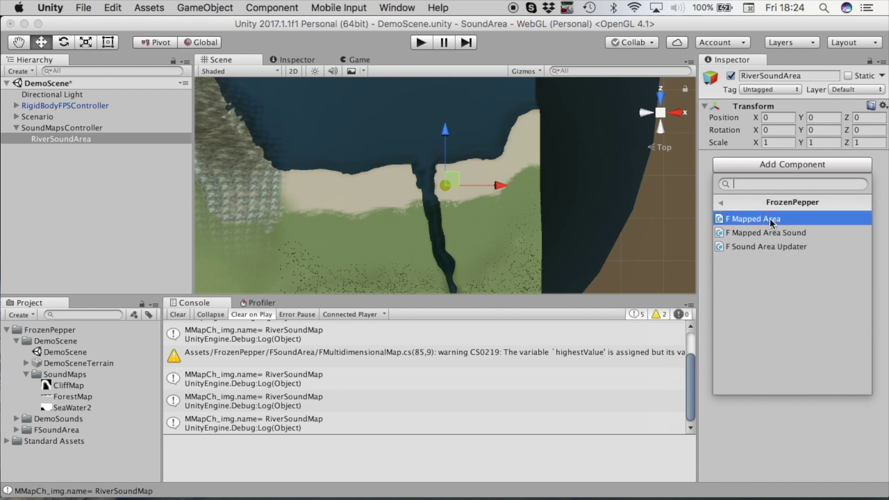
{"action": "left_click", "coordinate": [770, 218]}
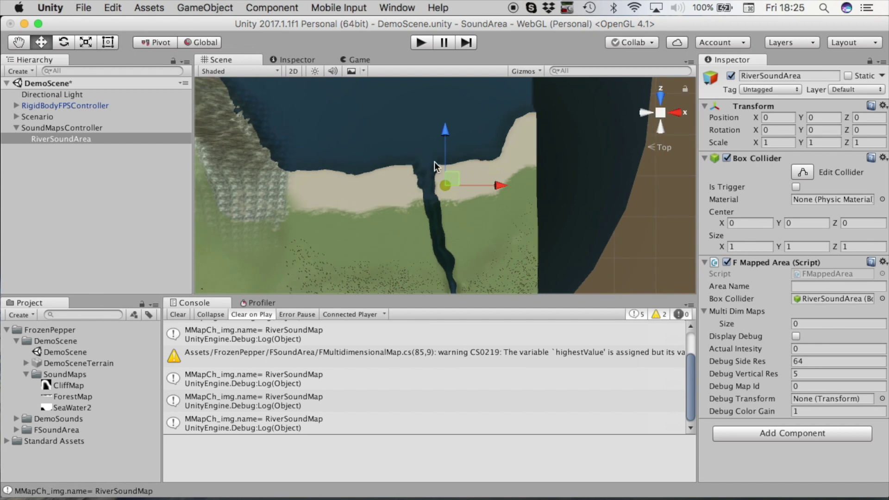
Move RiverSoundArea over the river at about X -28, Z -121 and set its scale to X 300, Y 100, Z 500
{"action": "left_click_drag", "start_coordinate": [446, 127], "coordinate": [490, 237]}
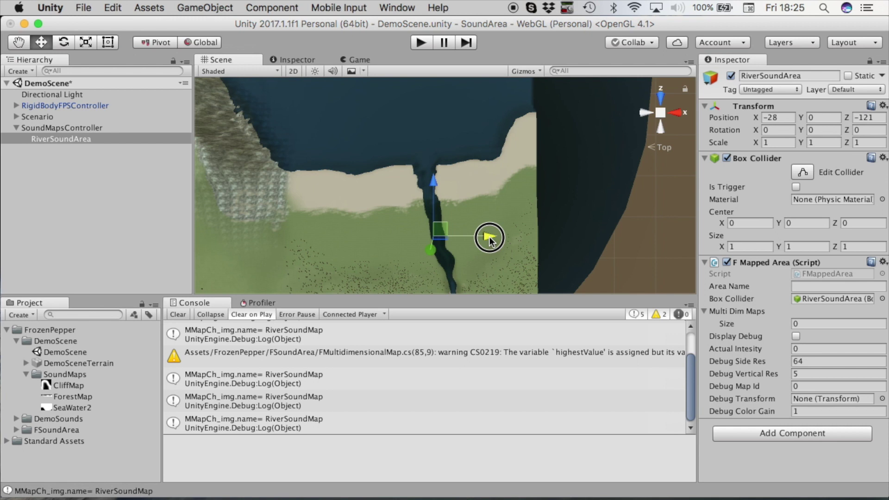
{"action": "left_click", "coordinate": [787, 143]}
{"action": "type", "text": "300"}
{"action": "key", "text": "Tab"}
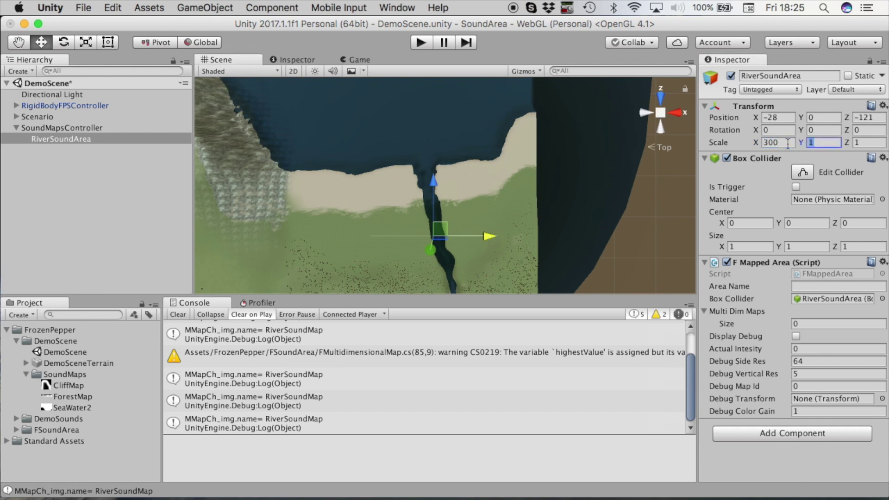
{"action": "type", "text": "100"}
{"action": "key", "text": "Tab"}
{"action": "type", "text": "500"}
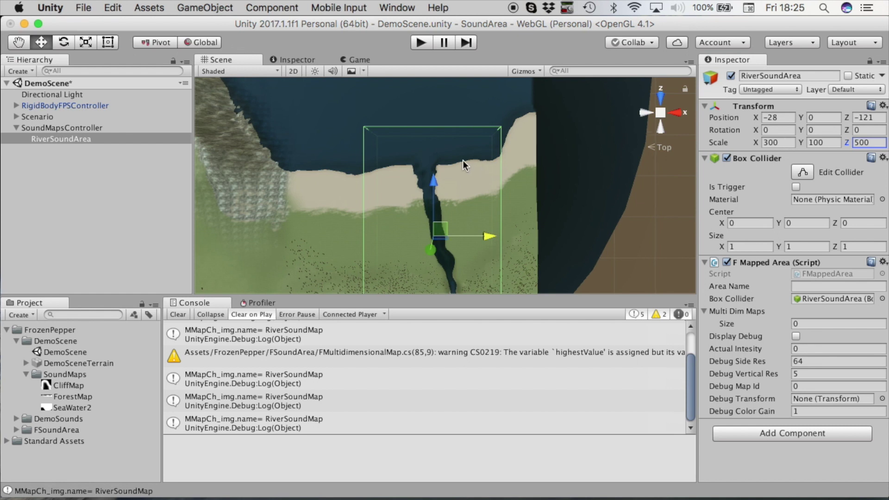
Reposition RiverSoundArea to about X -6, Y 59, Z -128 so that its box encloses the river, using orthographic top and back views
{"action": "scroll", "coordinate": [463, 160], "scroll_direction": "down", "scroll_amount": 5}
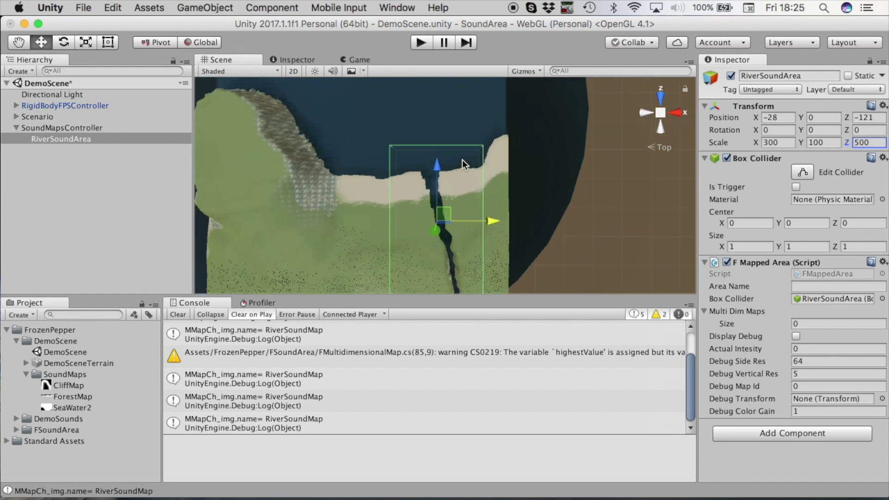
{"action": "scroll", "coordinate": [459, 185], "scroll_direction": "up", "scroll_amount": 2}
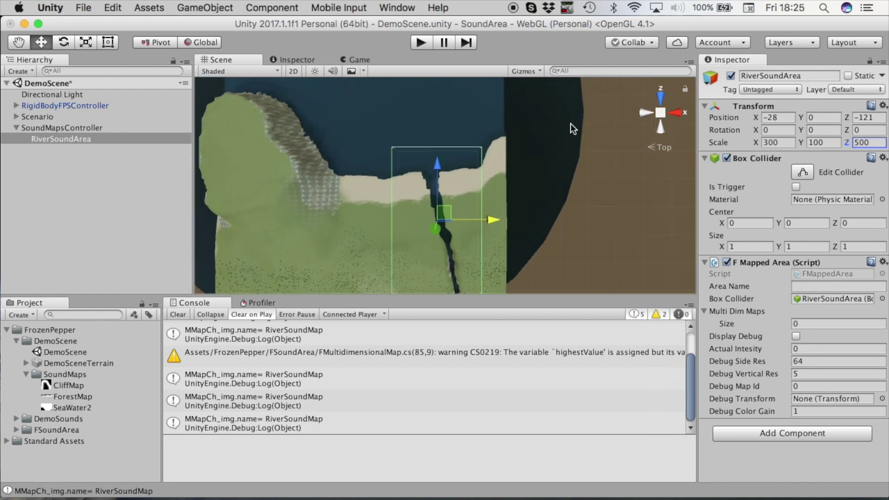
{"action": "left_click", "coordinate": [664, 113]}
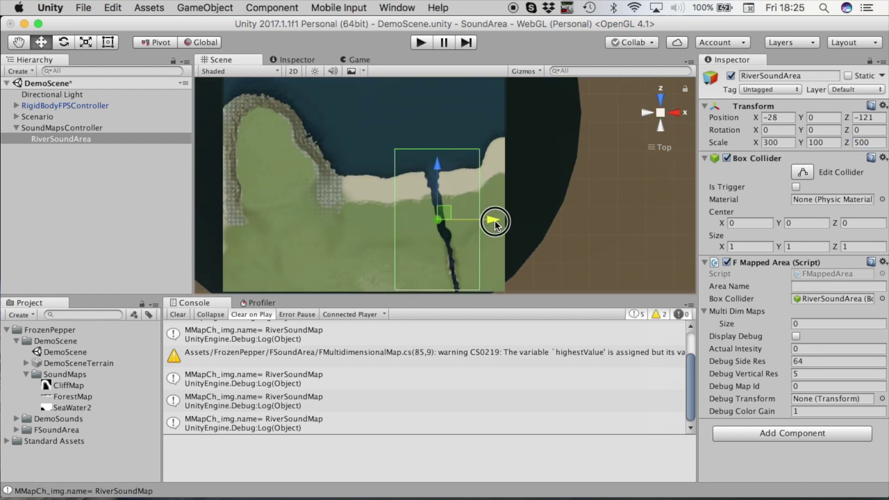
{"action": "left_click_drag", "start_coordinate": [495, 222], "coordinate": [498, 222]}
{"action": "left_click_drag", "start_coordinate": [440, 161], "coordinate": [439, 165]}
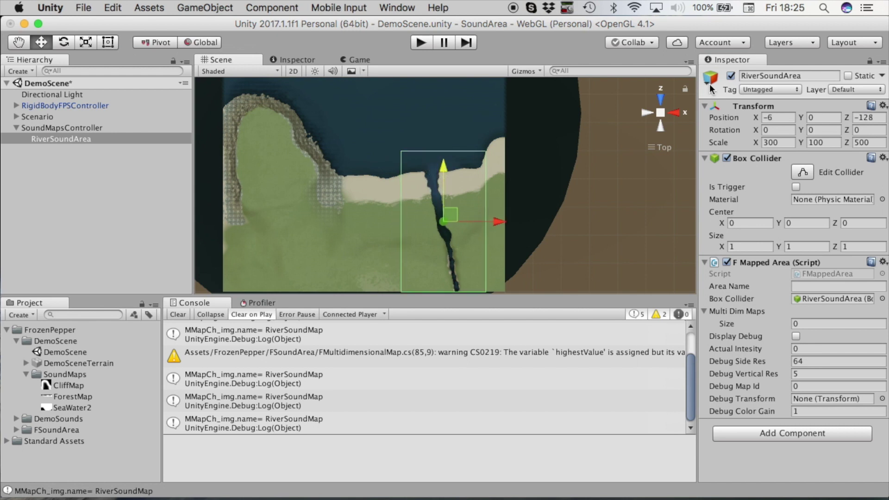
{"action": "left_click", "coordinate": [660, 126]}
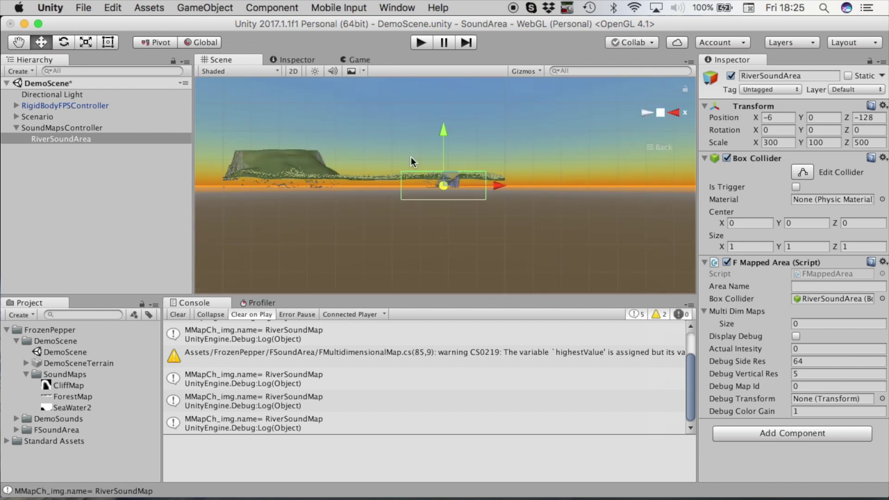
{"action": "left_click_drag", "start_coordinate": [443, 130], "coordinate": [442, 115]}
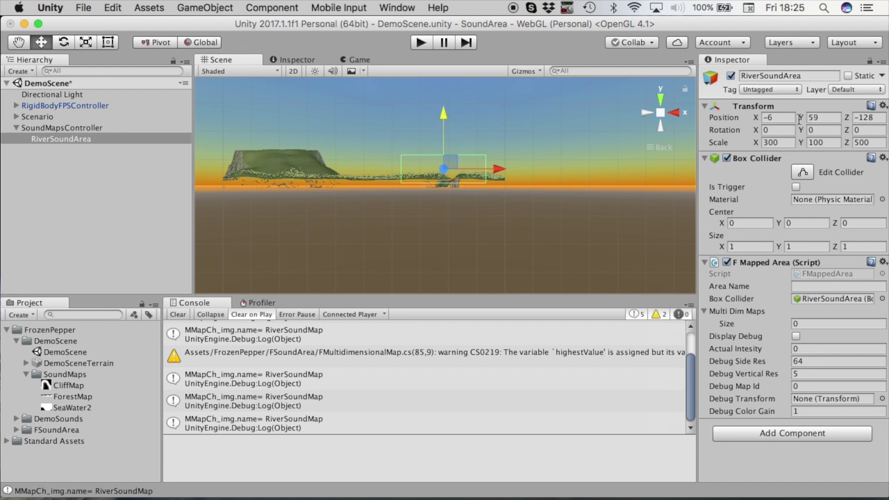
Capture a screenshot of exactly the RiverSoundArea box outline as seen from the top view
{"action": "left_click", "coordinate": [664, 98]}
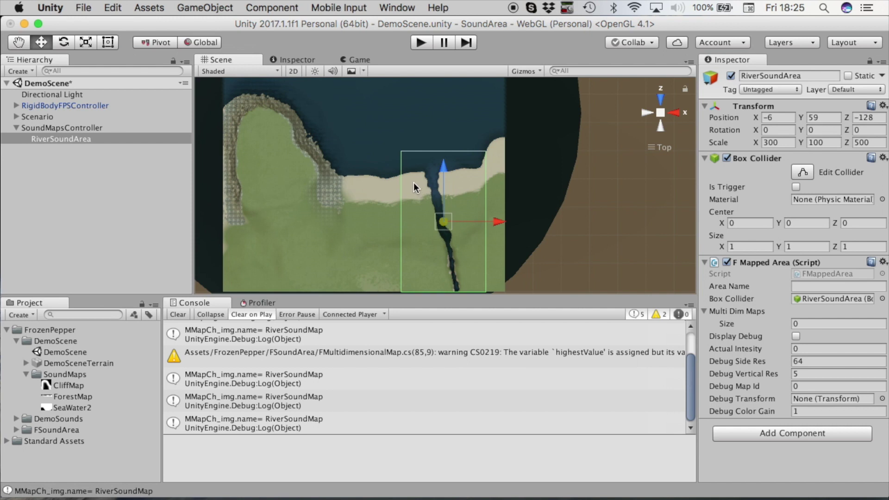
{"action": "key", "text": "super+shift+4"}
{"action": "left_click_drag", "start_coordinate": [401, 151], "coordinate": [486, 291]}
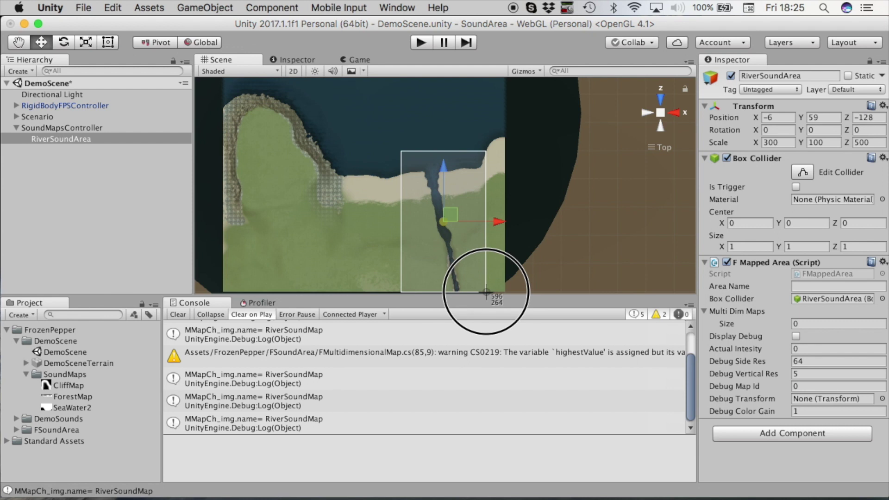
{"action": "left_click_drag", "start_coordinate": [486, 292], "coordinate": [486, 291]}
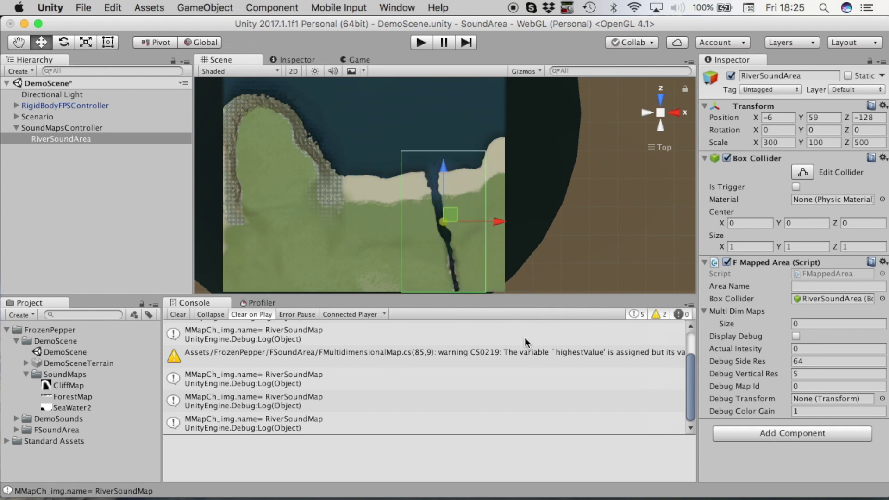
Switch to Photoshop and open the image Screen Shot 2018-01-12 at 18.25.36 from the Desktop
{"action": "mouse_move", "coordinate": [601, 499]}
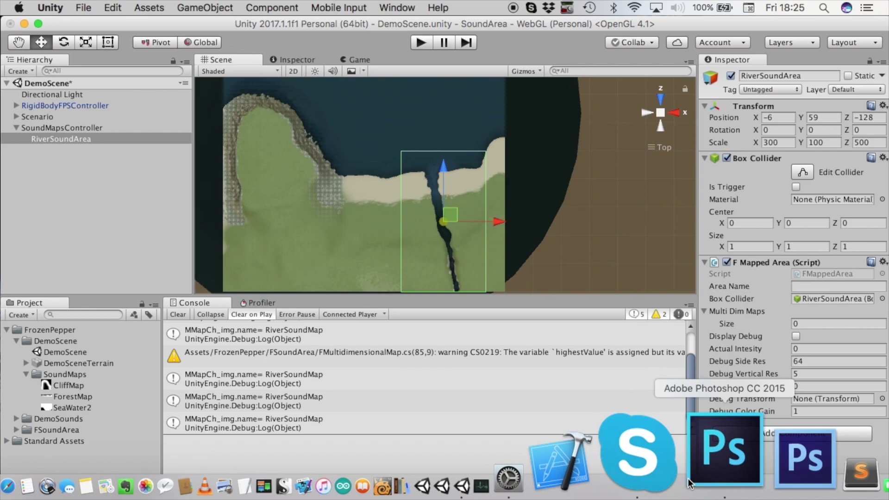
{"action": "left_click", "coordinate": [690, 483]}
{"action": "left_click", "coordinate": [125, 7]}
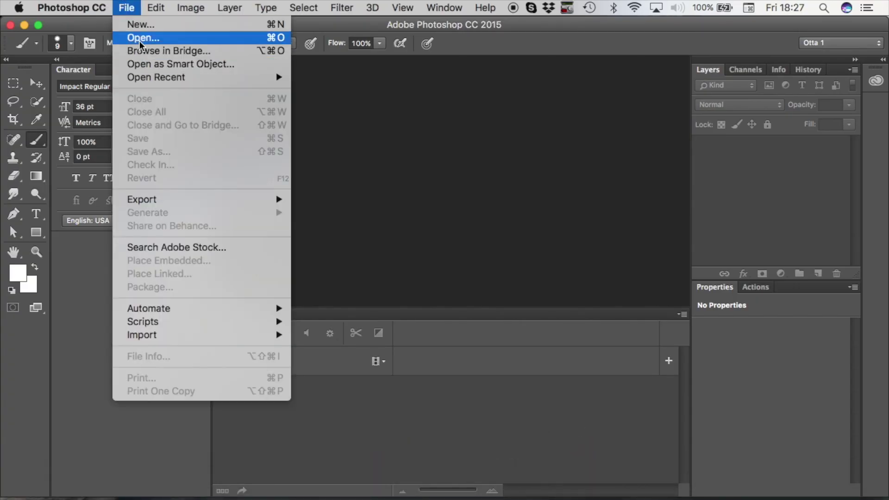
{"action": "left_click", "coordinate": [140, 41]}
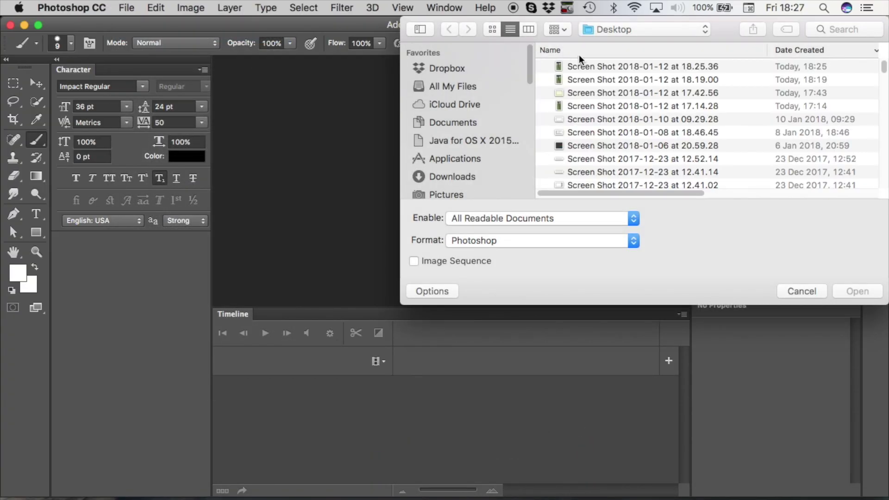
{"action": "left_click", "coordinate": [581, 67]}
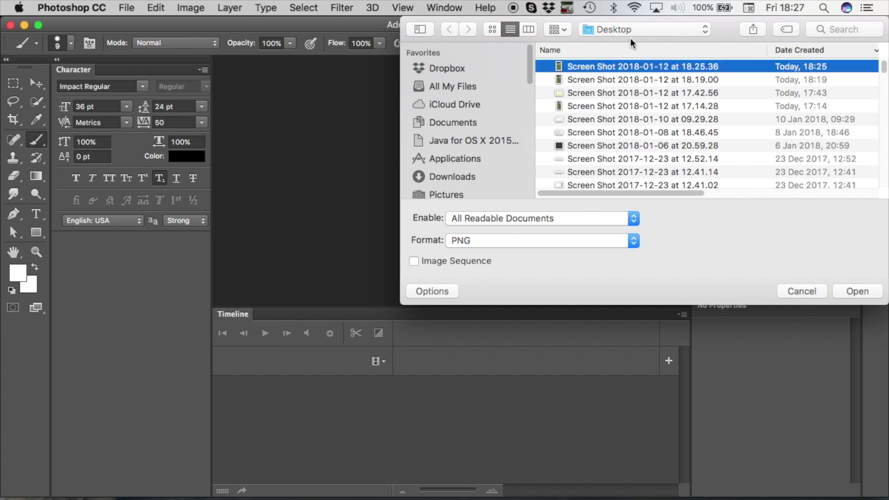
{"action": "left_click", "coordinate": [857, 292]}
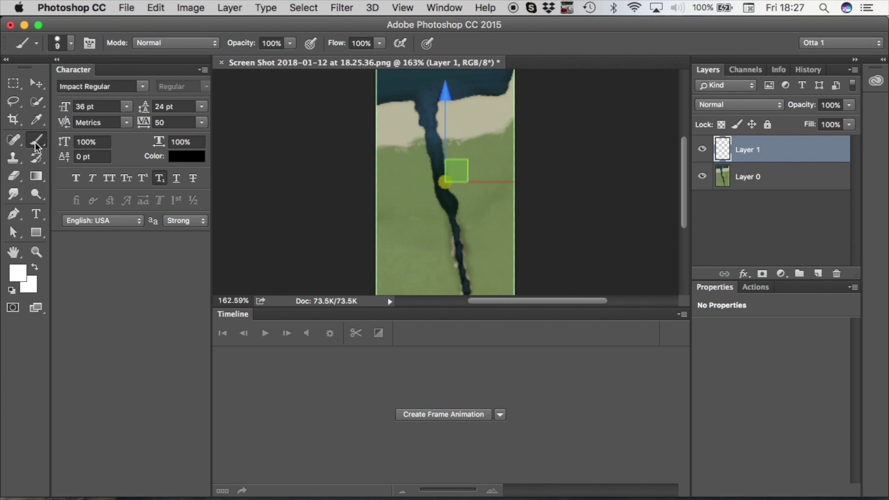
Paint over the whole course of the river in white on Layer 1 with the size 9 Brush
{"action": "left_click", "coordinate": [37, 144]}
{"action": "mouse_move", "coordinate": [419, 105]}
{"action": "left_mouse_down"}
{"action": "mouse_move", "coordinate": [431, 105]}
{"action": "mouse_move", "coordinate": [422, 119]}
{"action": "mouse_move", "coordinate": [435, 161]}
{"action": "mouse_move", "coordinate": [431, 133]}
{"action": "mouse_move", "coordinate": [438, 148]}
{"action": "mouse_move", "coordinate": [438, 187]}
{"action": "mouse_move", "coordinate": [451, 202]}
{"action": "mouse_move", "coordinate": [466, 303]}
{"action": "mouse_move", "coordinate": [460, 246]}
{"action": "left_mouse_up"}
{"action": "scroll", "coordinate": [458, 244], "scroll_direction": "up", "scroll_amount": 5}
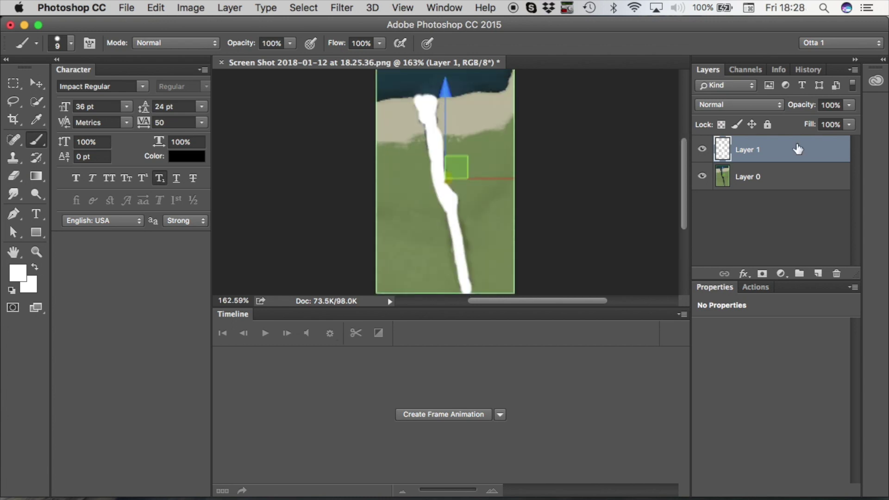
Add an Outer Glow layer style to the painted river on Layer 1, keeping the image in view
{"action": "double_click", "coordinate": [797, 148]}
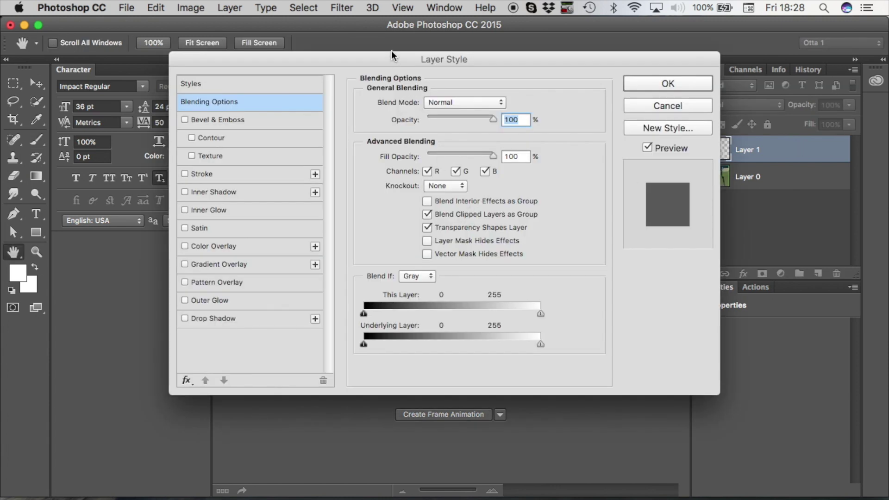
{"action": "left_click_drag", "start_coordinate": [394, 60], "coordinate": [423, 182]}
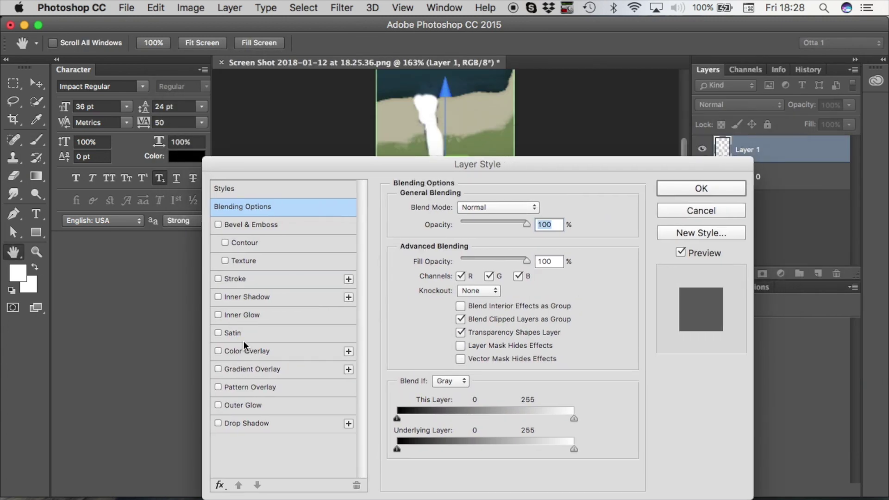
{"action": "left_click", "coordinate": [245, 406]}
{"action": "left_click_drag", "start_coordinate": [474, 160], "coordinate": [577, 214]}
{"action": "left_click", "coordinate": [352, 281]}
{"action": "left_click", "coordinate": [350, 272]}
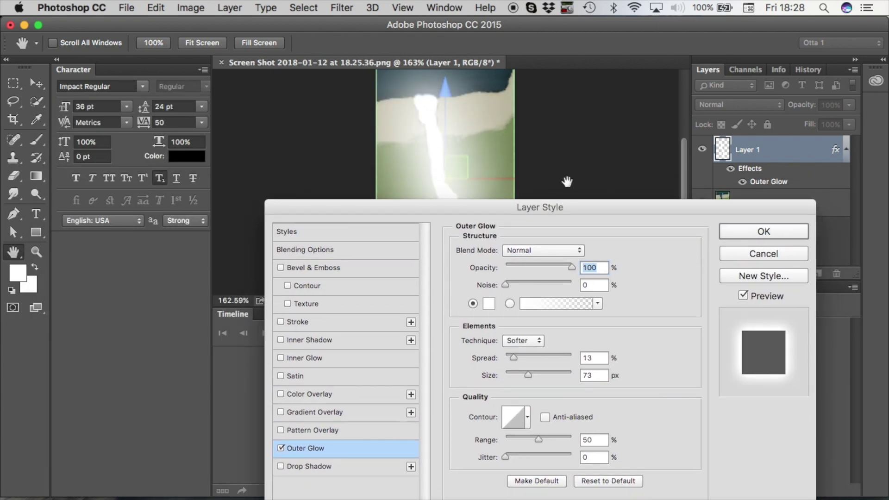
Set the outer glow's spread to 11% and its size to 62 px, and apply the layer style
{"action": "scroll", "coordinate": [566, 182], "scroll_direction": "down", "scroll_amount": 5}
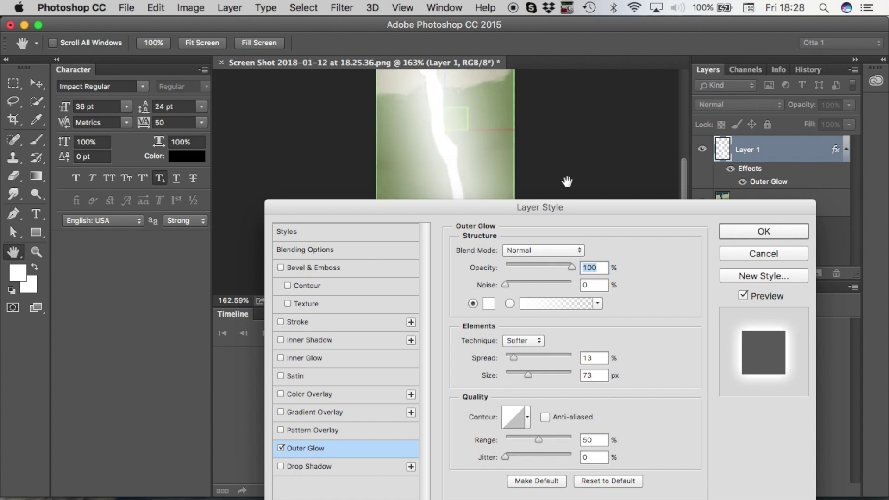
{"action": "left_click", "coordinate": [511, 359]}
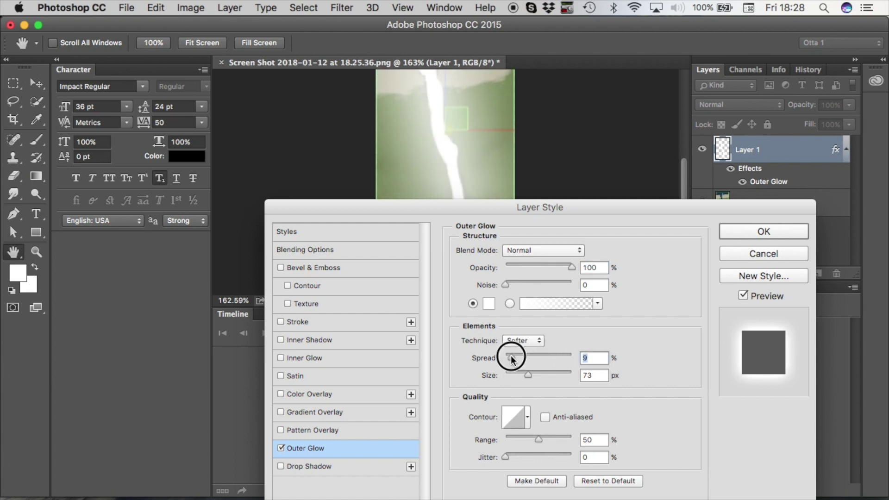
{"action": "left_click_drag", "start_coordinate": [511, 360], "coordinate": [526, 375]}
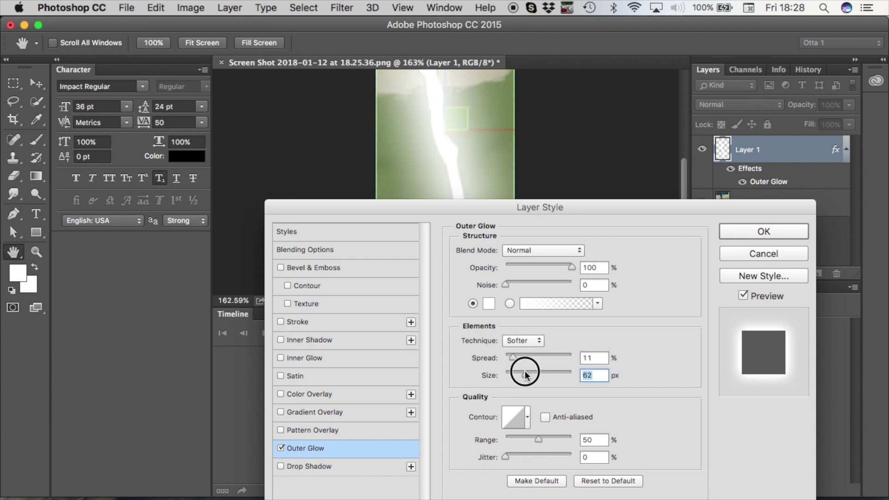
{"action": "left_click", "coordinate": [736, 231]}
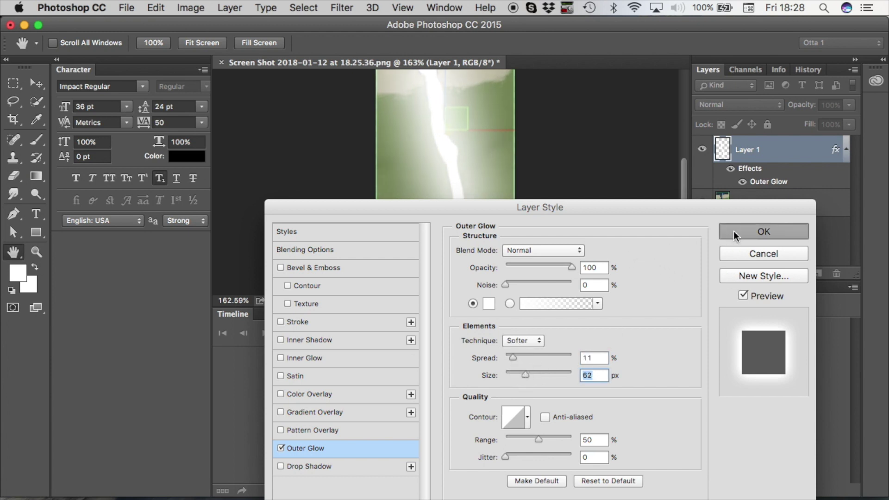
Draw a black rectangle of about 133 by 210 px over the whole image, directly above Layer 0 and beneath the glowing river
{"action": "left_click", "coordinate": [770, 201]}
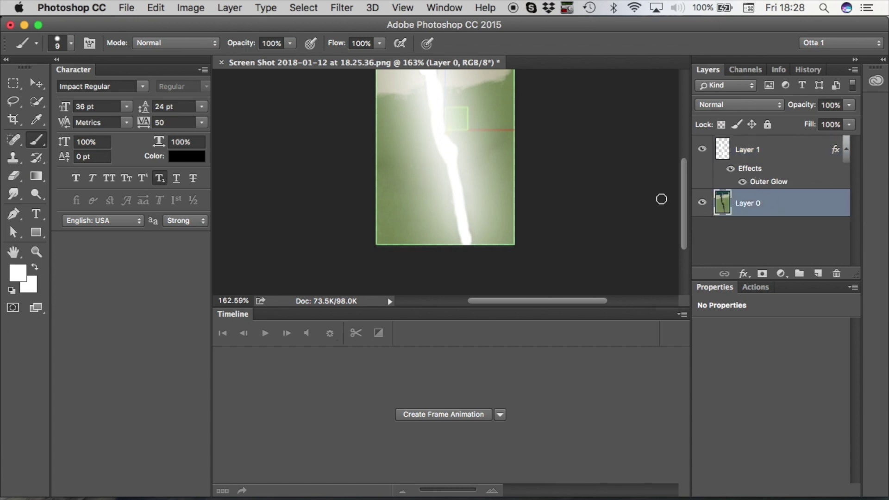
{"action": "left_click", "coordinate": [38, 235]}
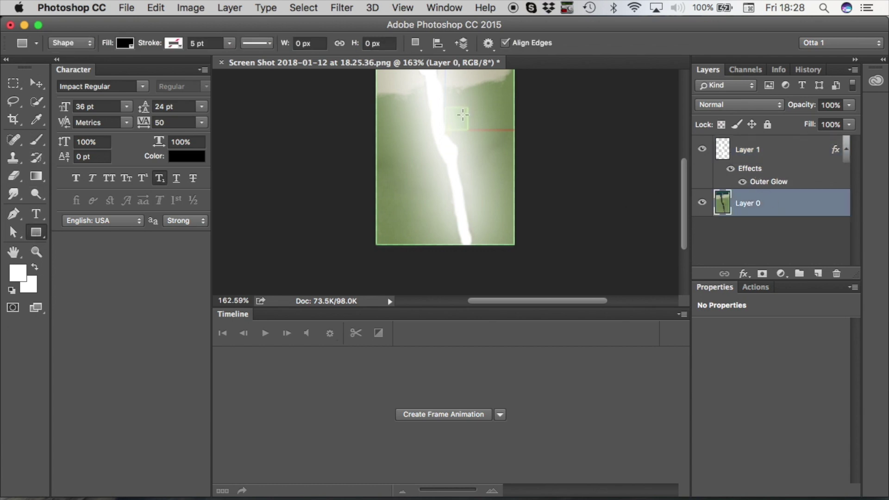
{"action": "scroll", "coordinate": [462, 115], "scroll_direction": "up", "scroll_amount": 3}
{"action": "scroll", "coordinate": [462, 115], "scroll_direction": "down", "scroll_amount": 2}
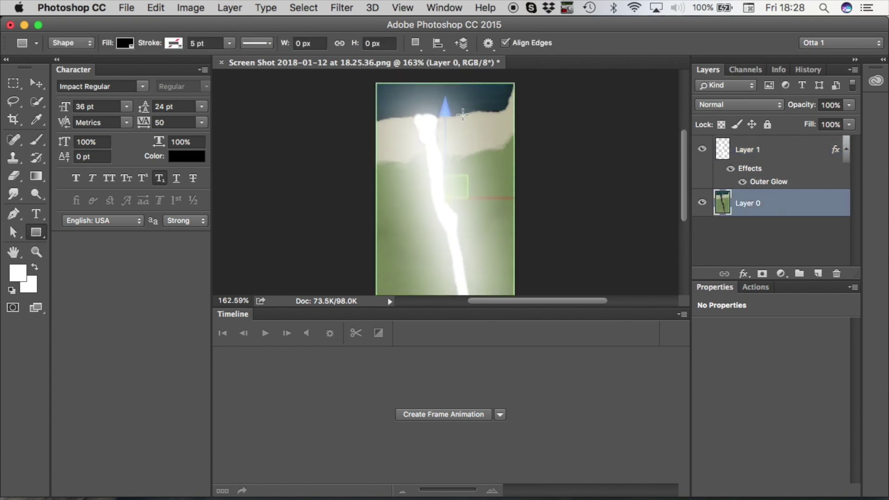
{"action": "scroll", "coordinate": [463, 115], "scroll_direction": "down", "scroll_amount": 2}
{"action": "scroll", "coordinate": [468, 109], "scroll_direction": "down", "scroll_amount": 3, "text": "alt"}
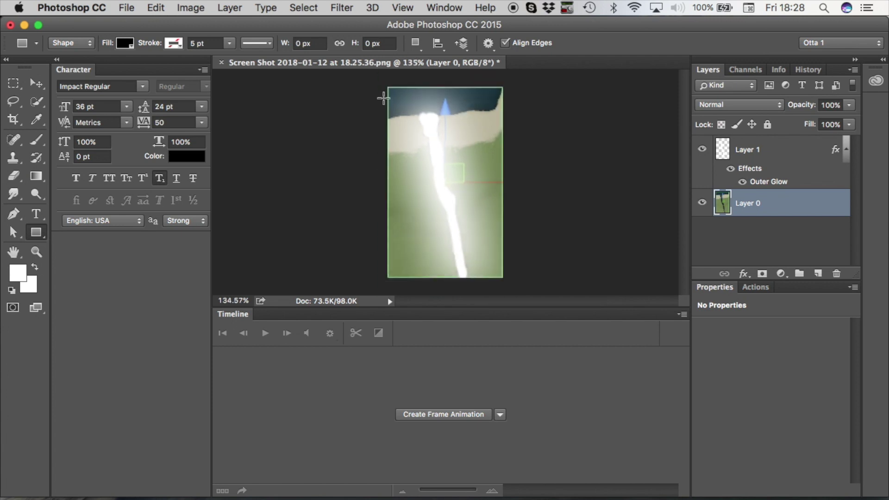
{"action": "left_click_drag", "start_coordinate": [384, 84], "coordinate": [509, 280]}
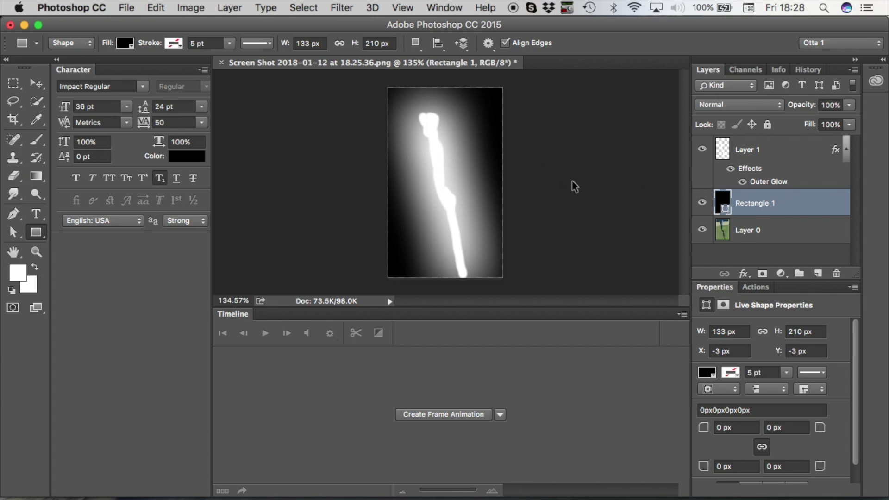
Save the image in Photoshop format as RiverSoundMap in the SoundMaps folder, with maximized compatibility
{"action": "key", "text": "super+s"}
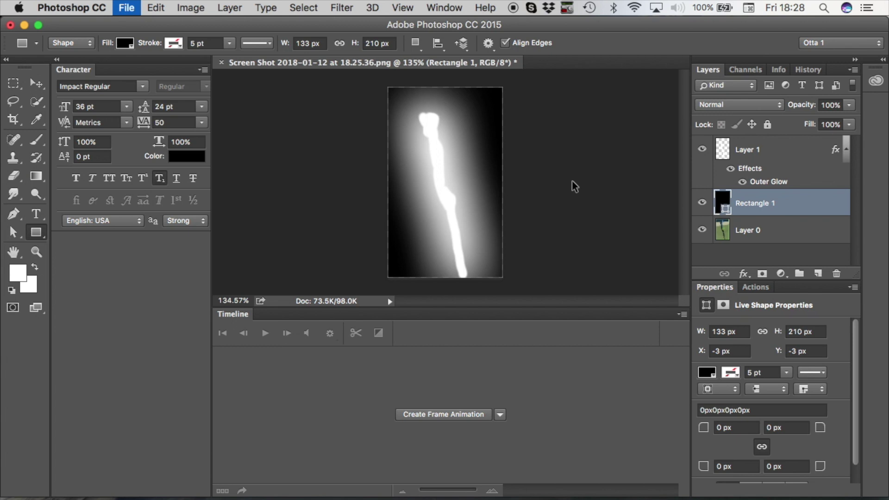
{"action": "left_click", "coordinate": [434, 112]}
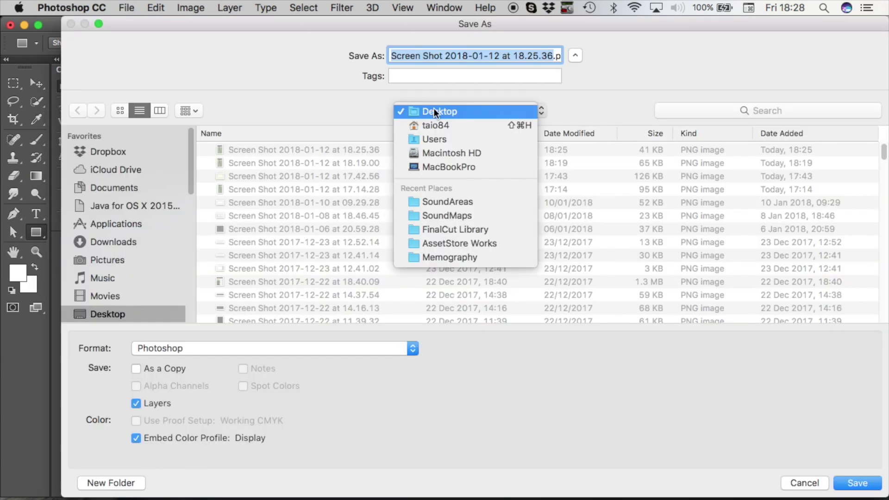
{"action": "left_click", "coordinate": [444, 215]}
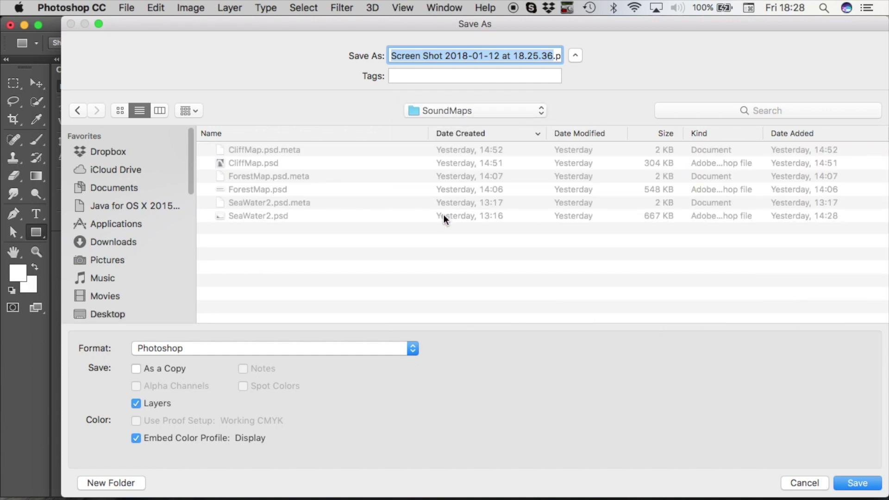
{"action": "type", "text": "River"}
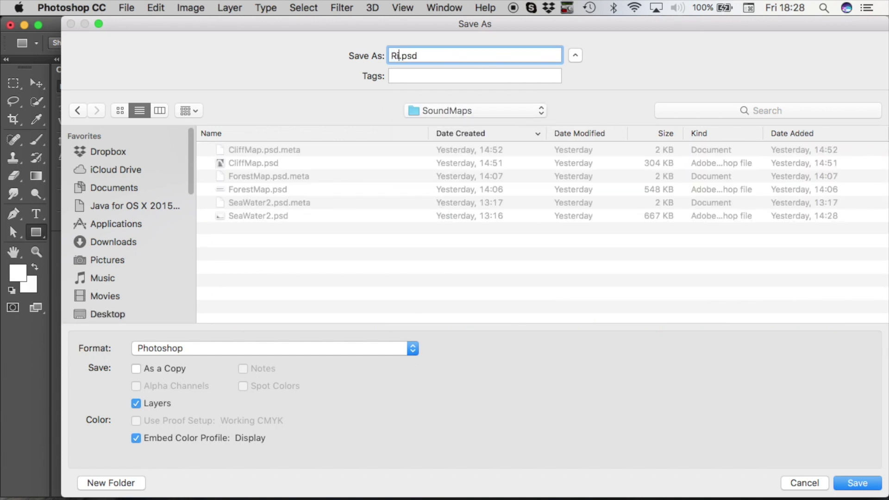
{"action": "type", "text": "SoundMap"}
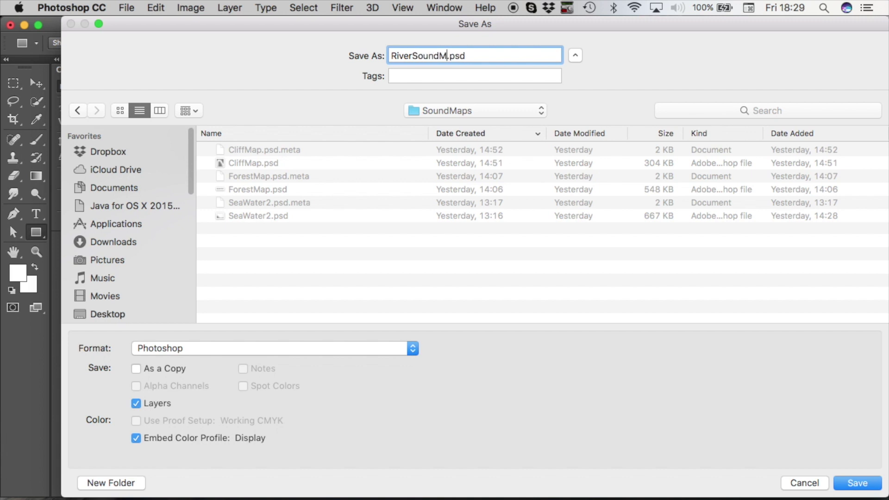
{"action": "key", "text": "Return"}
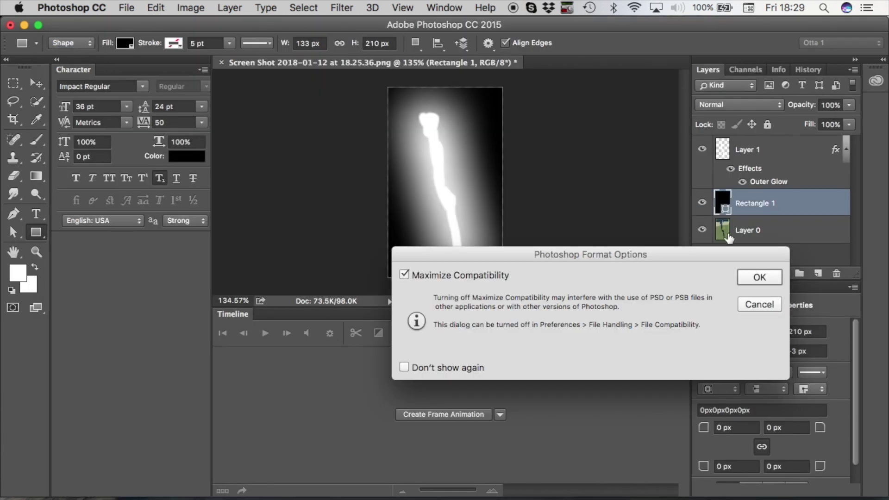
{"action": "key", "text": "Return"}
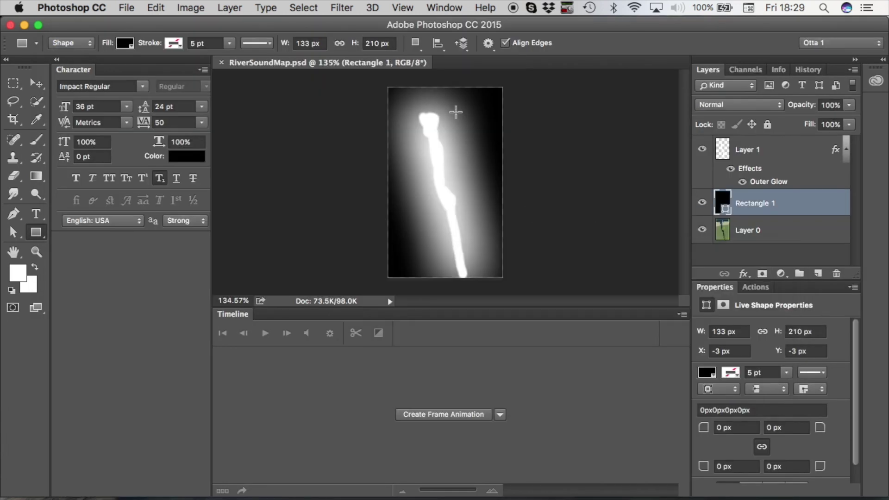
Switch to Unity and apply RiverSoundMap import settings with Read/Write enabled, mip maps off and Non Power of 2 set to None
{"action": "key", "text": "super+h"}
{"action": "left_click", "coordinate": [403, 23]}
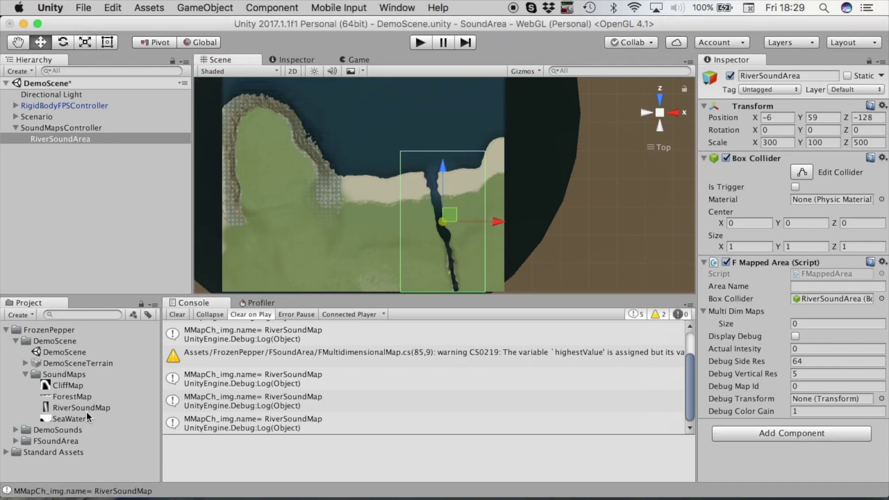
{"action": "left_click", "coordinate": [85, 406]}
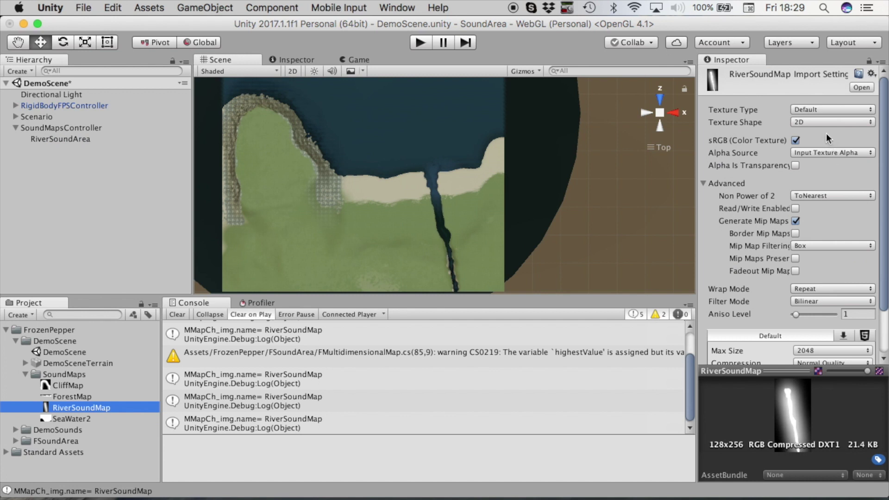
{"action": "left_click", "coordinate": [795, 209]}
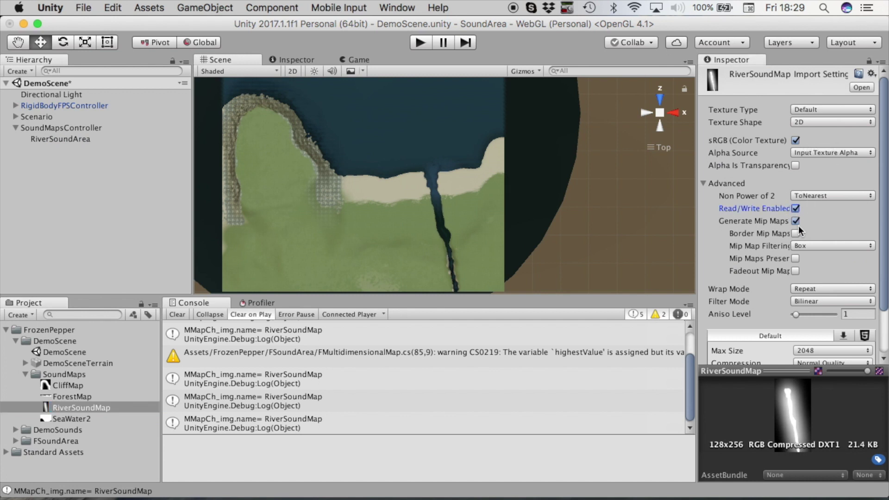
{"action": "left_click", "coordinate": [795, 222]}
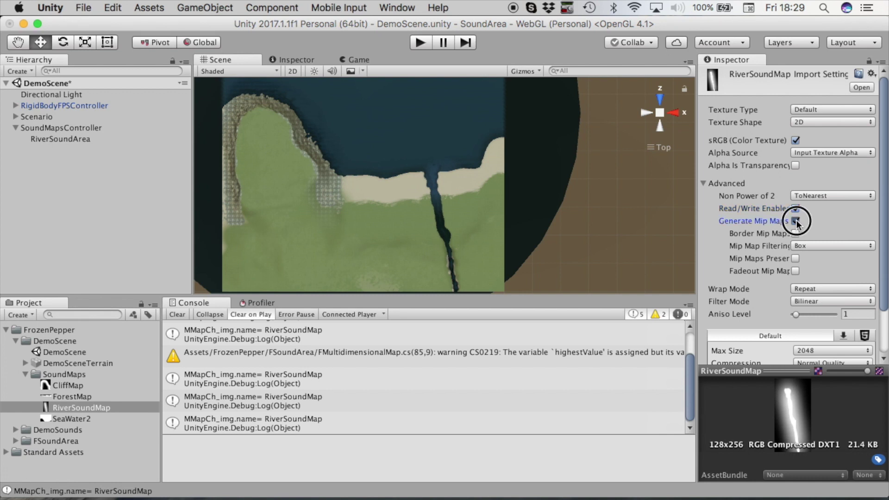
{"action": "left_click", "coordinate": [804, 196]}
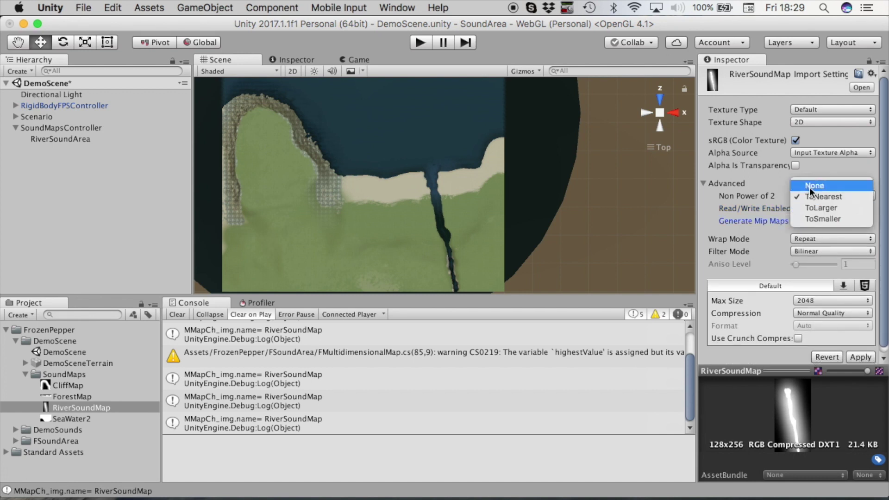
{"action": "left_click", "coordinate": [809, 186]}
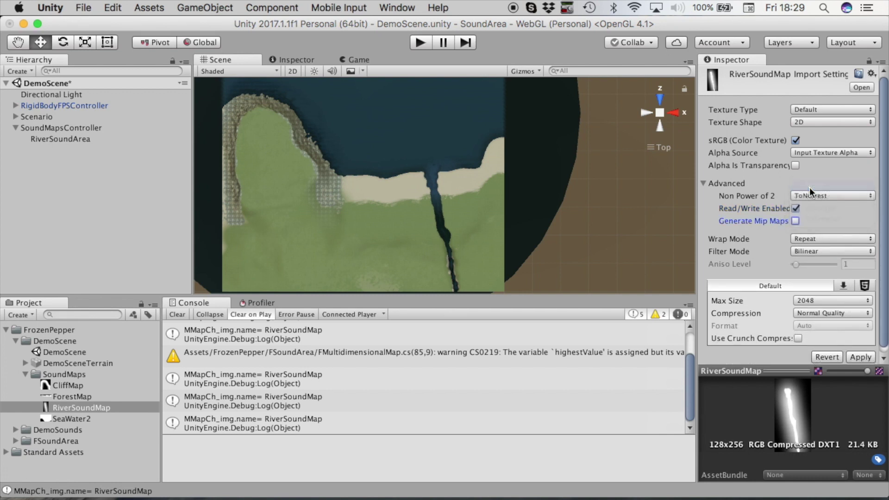
{"action": "left_click", "coordinate": [860, 356]}
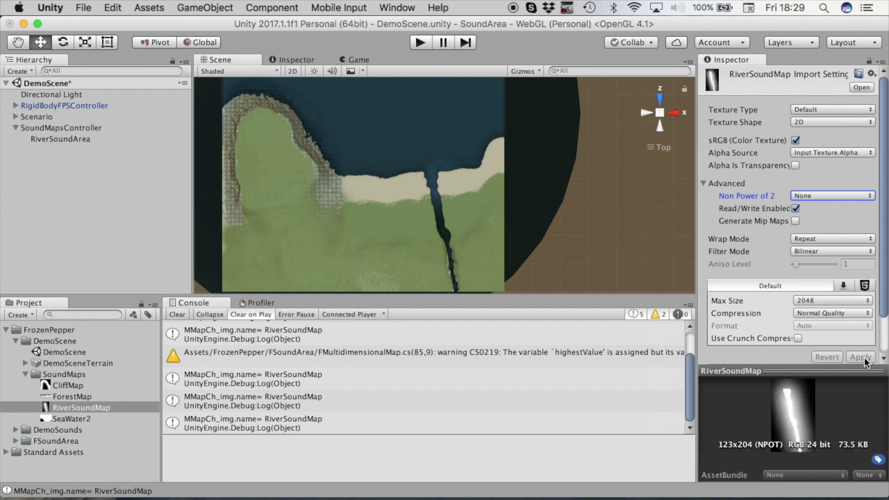
On RiverSoundArea's F Mapped Area script, set the Multi Dim Maps size to 1 and its Maps size to 1
{"action": "left_click", "coordinate": [85, 139]}
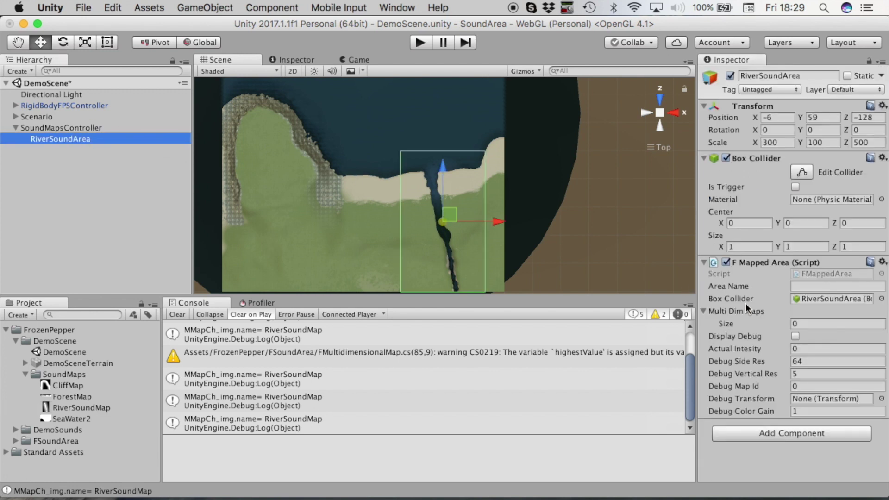
{"action": "left_click", "coordinate": [800, 323]}
{"action": "type", "text": "1"}
{"action": "key", "text": "Return"}
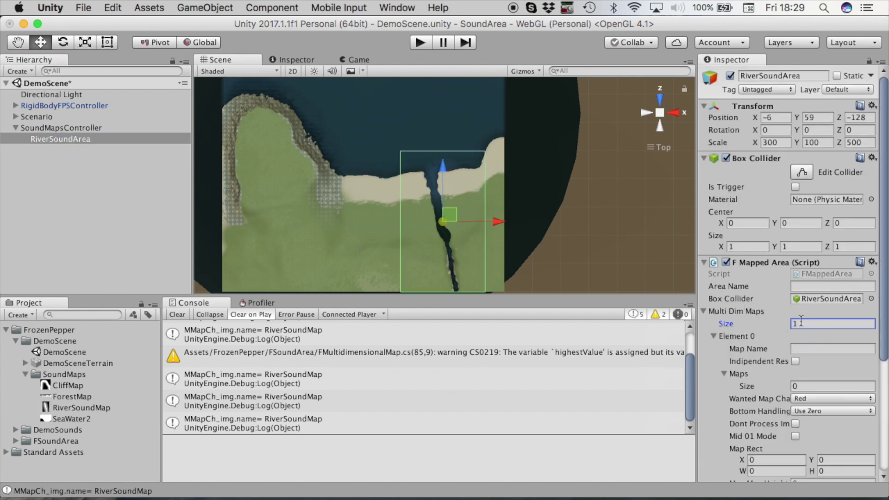
{"action": "scroll", "coordinate": [793, 330], "scroll_direction": "down", "scroll_amount": 5}
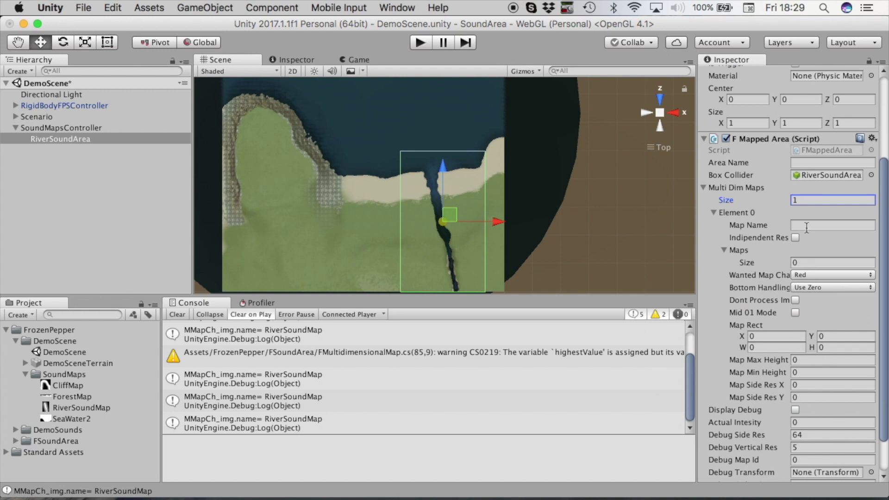
{"action": "left_click", "coordinate": [806, 258]}
{"action": "type", "text": "1"}
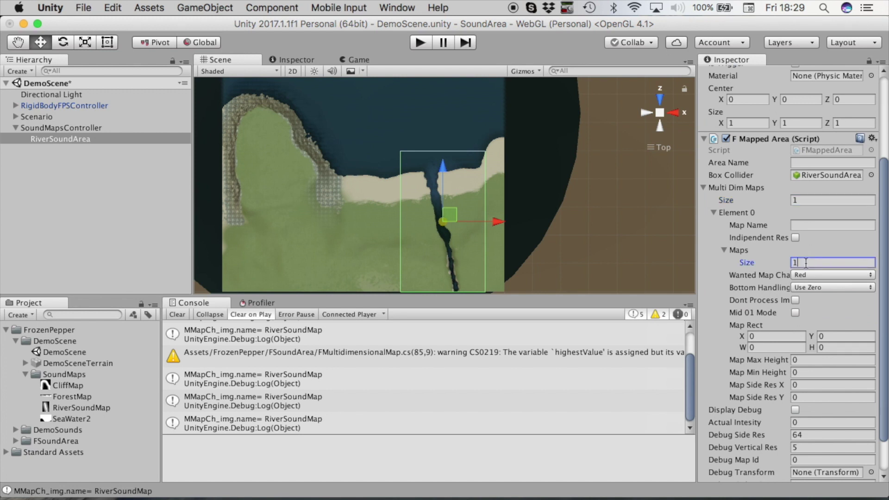
{"action": "key", "text": "Return"}
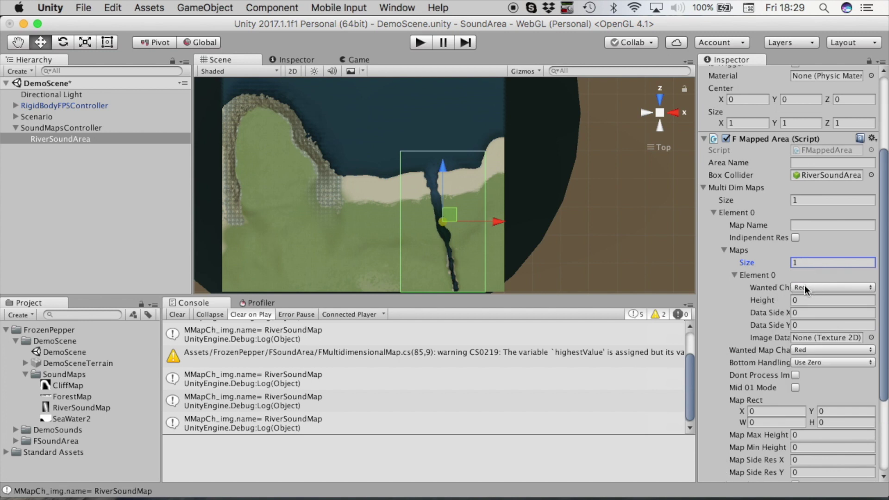
Set both wanted channel options of the map to White and assign the RiverSoundMap texture as its image data
{"action": "left_click", "coordinate": [805, 286]}
{"action": "left_click", "coordinate": [815, 344]}
{"action": "left_click", "coordinate": [815, 349]}
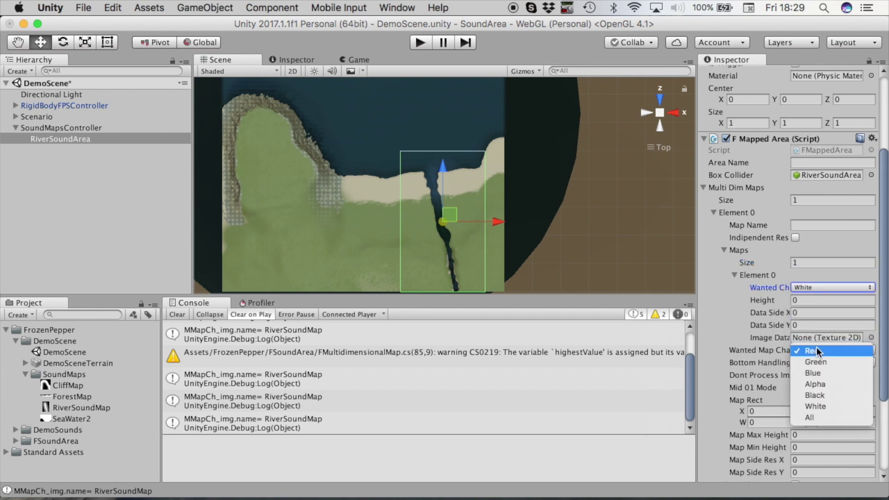
{"action": "left_click", "coordinate": [819, 407]}
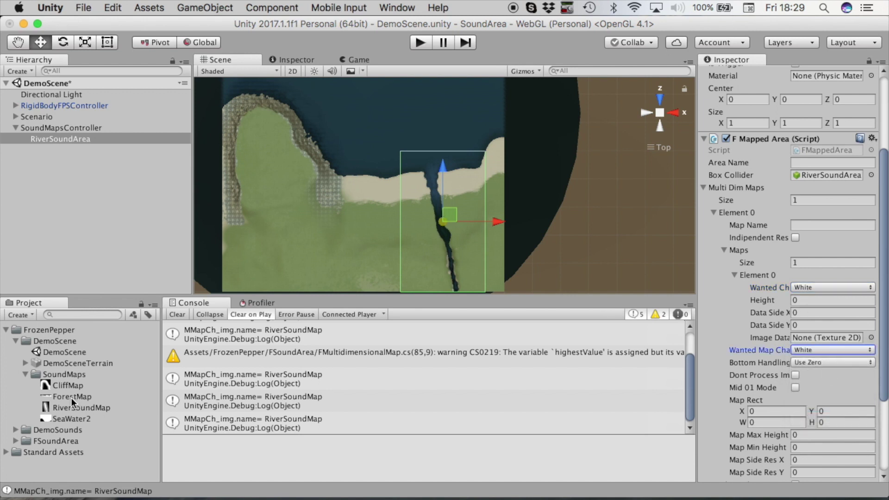
{"action": "left_click_drag", "start_coordinate": [77, 408], "coordinate": [807, 337]}
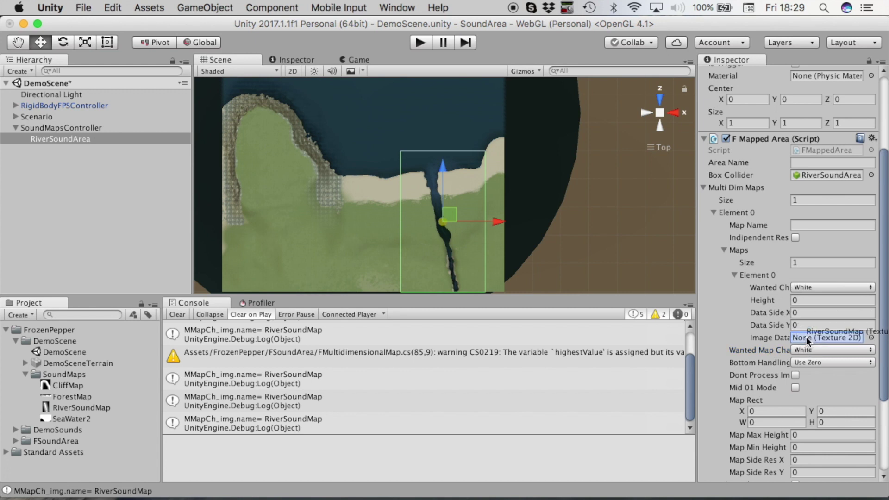
{"action": "left_click_drag", "start_coordinate": [807, 337], "coordinate": [806, 337]}
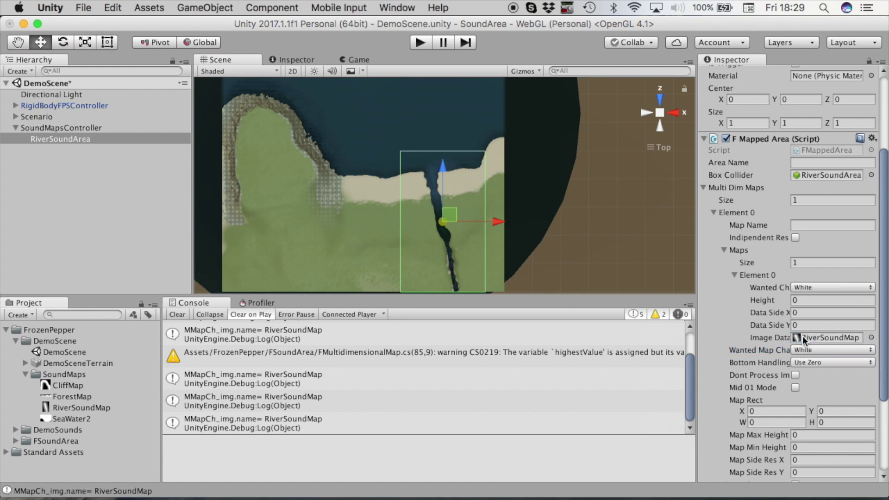
Run the Setup command of RiverSoundArea's F Mapped Area script
{"action": "left_click", "coordinate": [873, 138]}
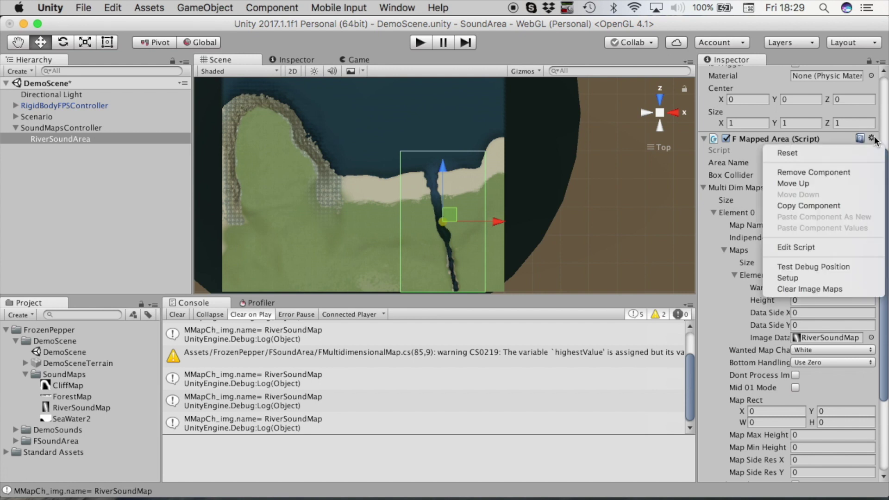
{"action": "left_click", "coordinate": [821, 279]}
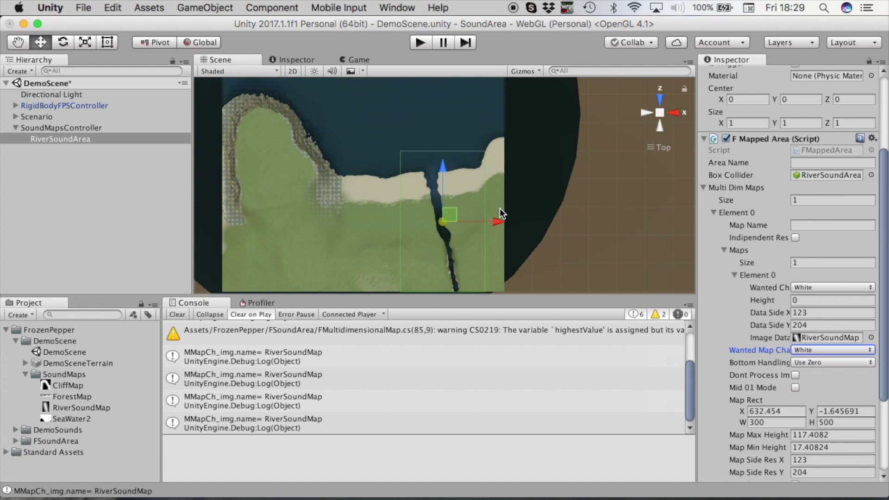
{"action": "scroll", "coordinate": [499, 207], "scroll_direction": "down", "scroll_amount": 1}
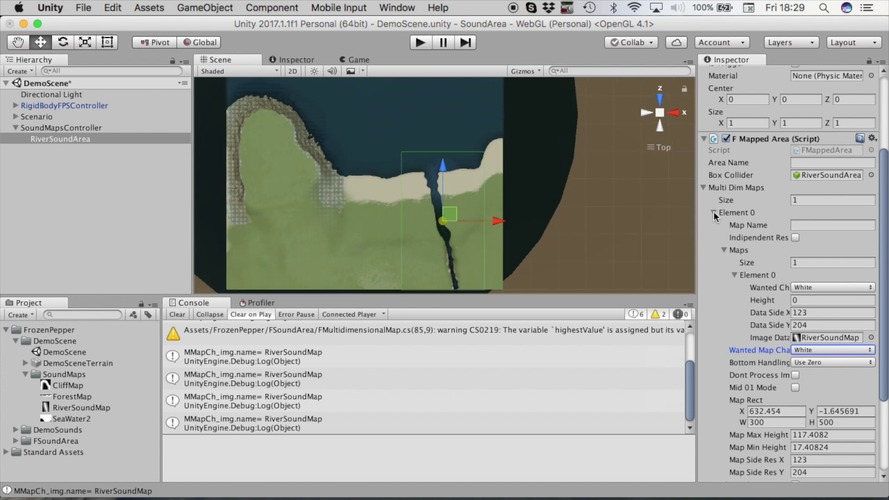
Set the area's Debug Side Res to 32 and enable Display Debug, viewing the scene in perspective
{"action": "left_click", "coordinate": [702, 187]}
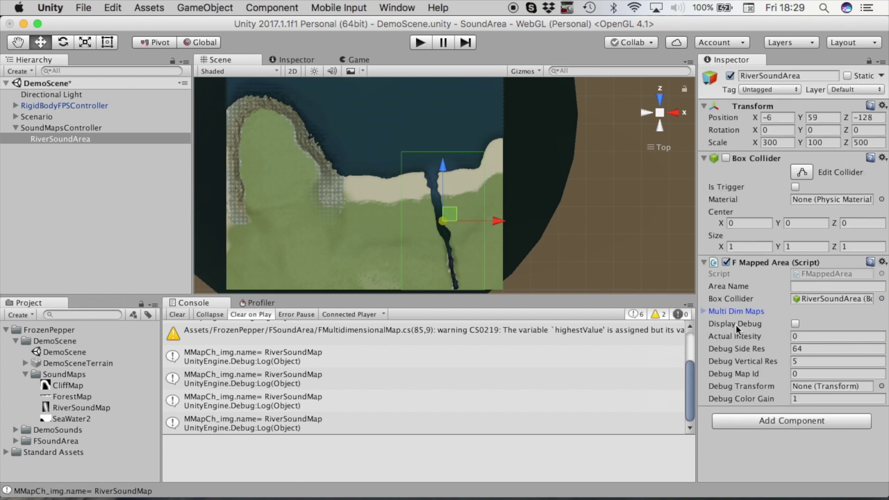
{"action": "left_click", "coordinate": [800, 349]}
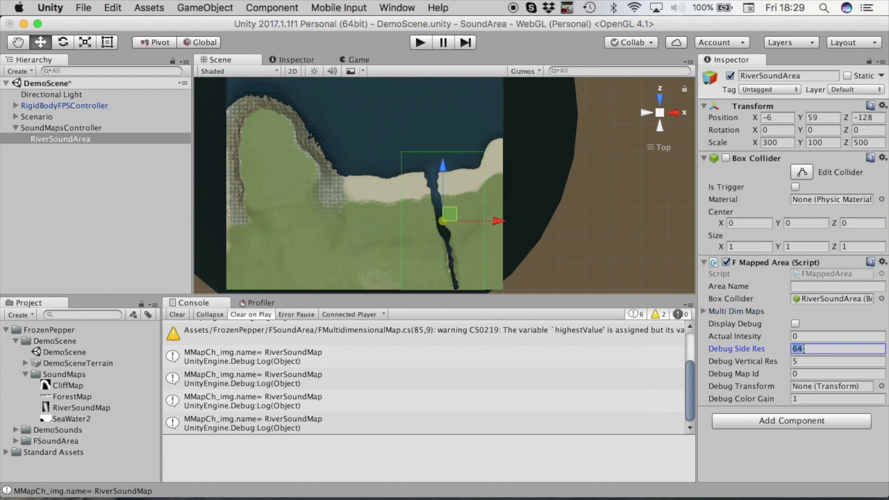
{"action": "type", "text": "32"}
{"action": "left_click", "coordinate": [795, 323]}
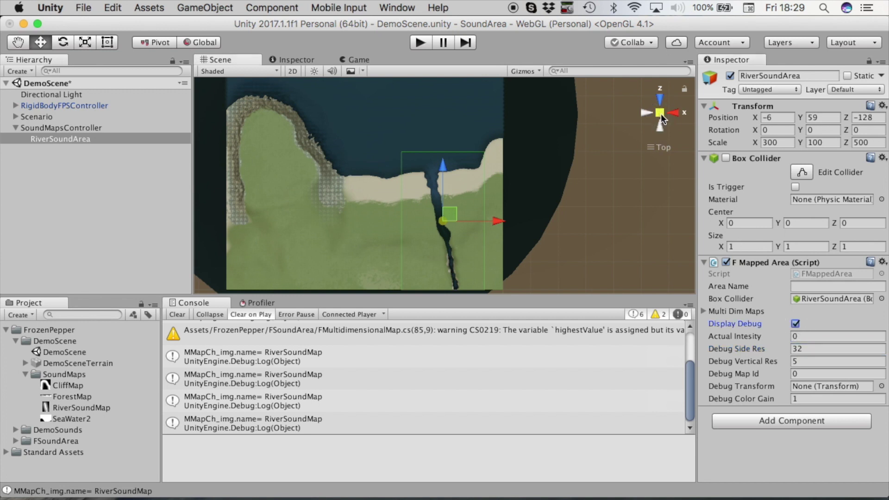
{"action": "left_click", "coordinate": [660, 113]}
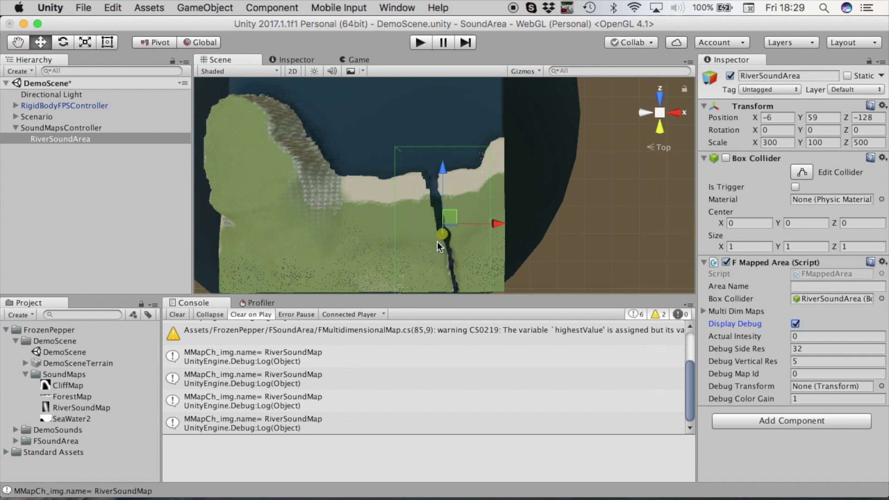
View the river area up close in perspective and raise RiverSoundArea's Debug Color Gain to about 4.09
{"action": "left_click_drag", "start_coordinate": [462, 204], "coordinate": [498, 180], "text": "alt"}
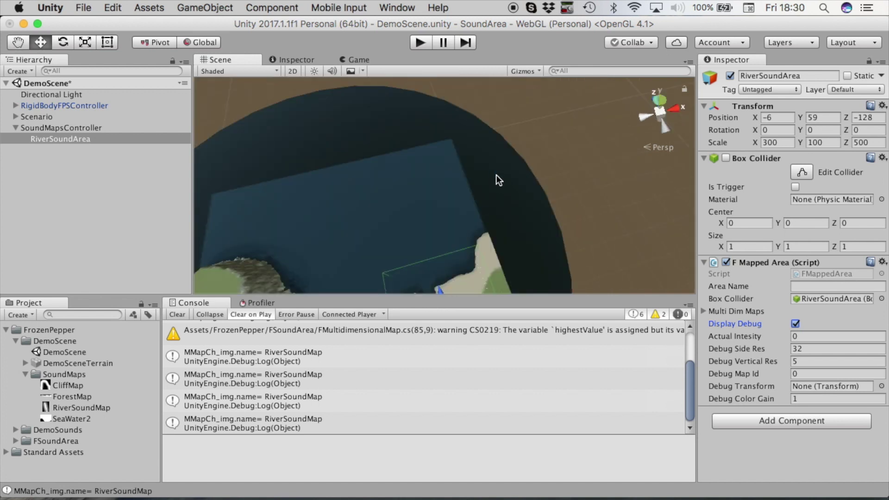
{"action": "scroll", "coordinate": [496, 175], "scroll_direction": "up", "scroll_amount": 5}
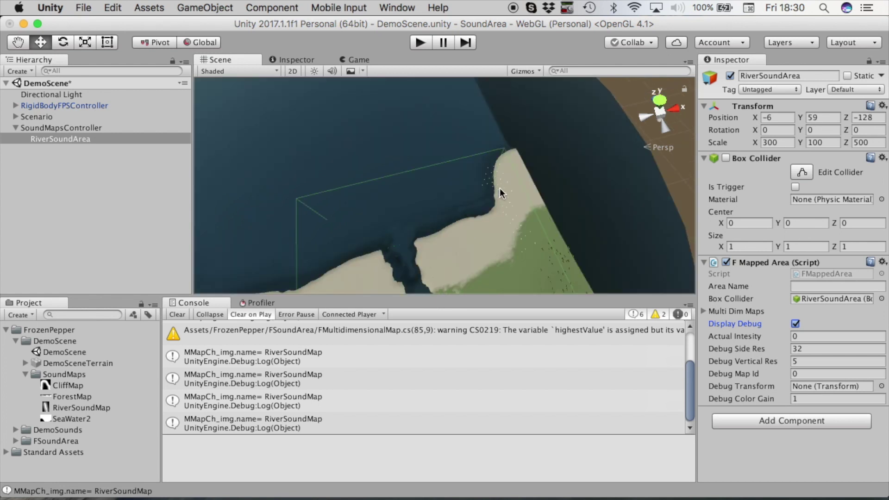
{"action": "key", "text": "f"}
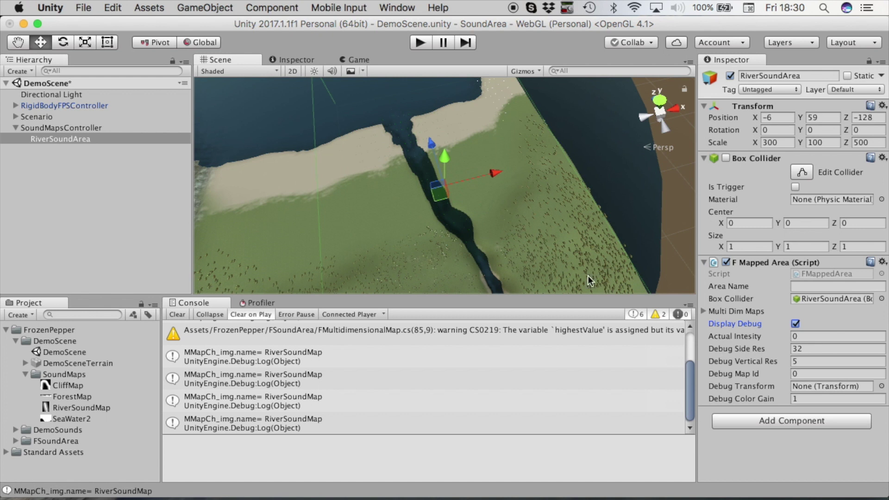
{"action": "left_click", "coordinate": [793, 399]}
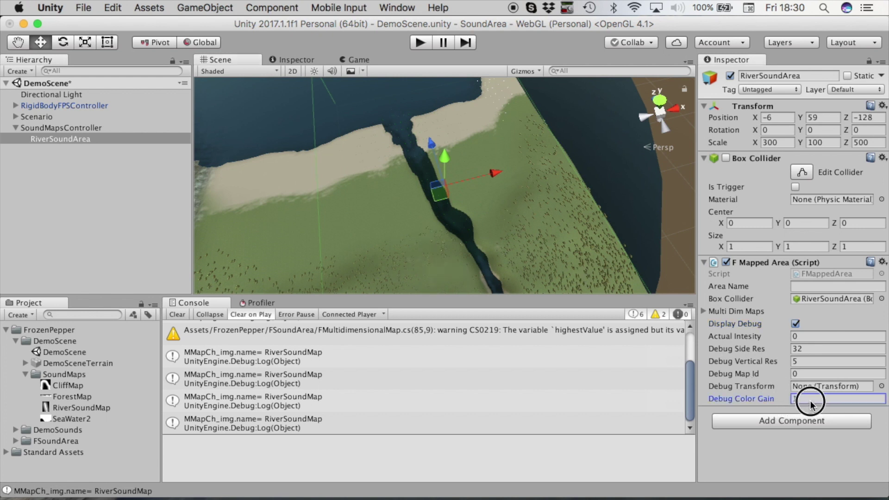
{"action": "left_click_drag", "start_coordinate": [815, 402], "coordinate": [882, 401]}
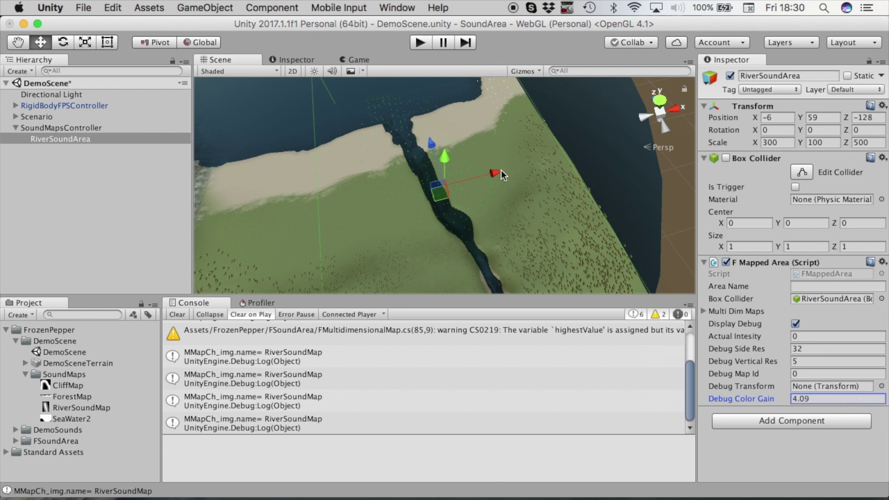
Turn off Display Debug for RiverSoundArea and view the whole area from farther away
{"action": "left_click", "coordinate": [795, 323]}
{"action": "left_click_drag", "start_coordinate": [549, 165], "coordinate": [485, 173], "text": "alt"}
{"action": "scroll", "coordinate": [485, 173], "scroll_direction": "down", "scroll_amount": 5}
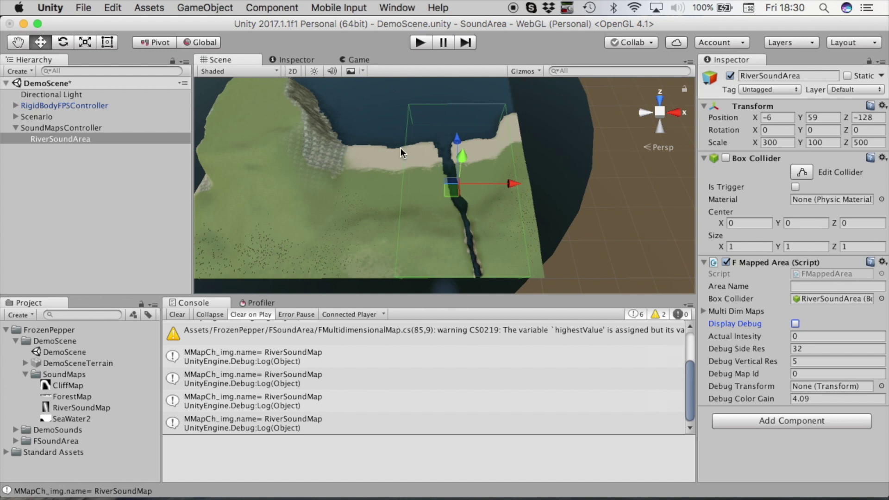
Create an empty child object under RiverSoundArea and name it RiverSound
{"action": "left_click", "coordinate": [96, 138]}
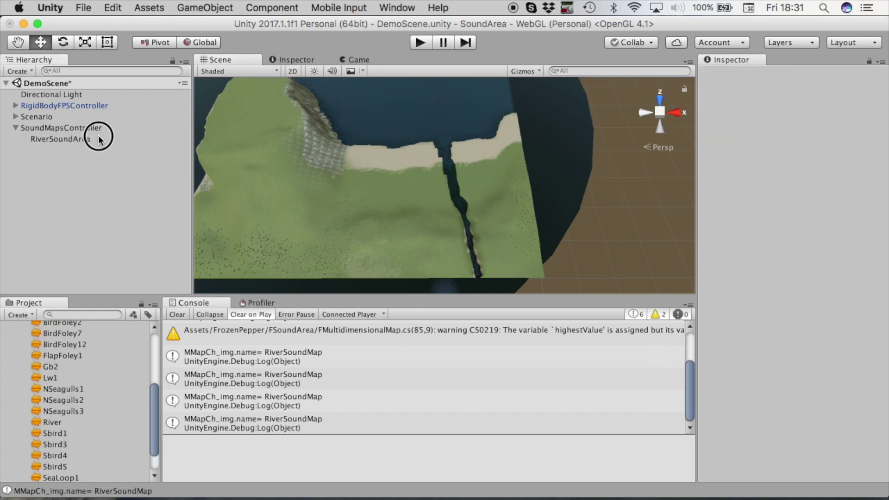
{"action": "right_click", "coordinate": [98, 136]}
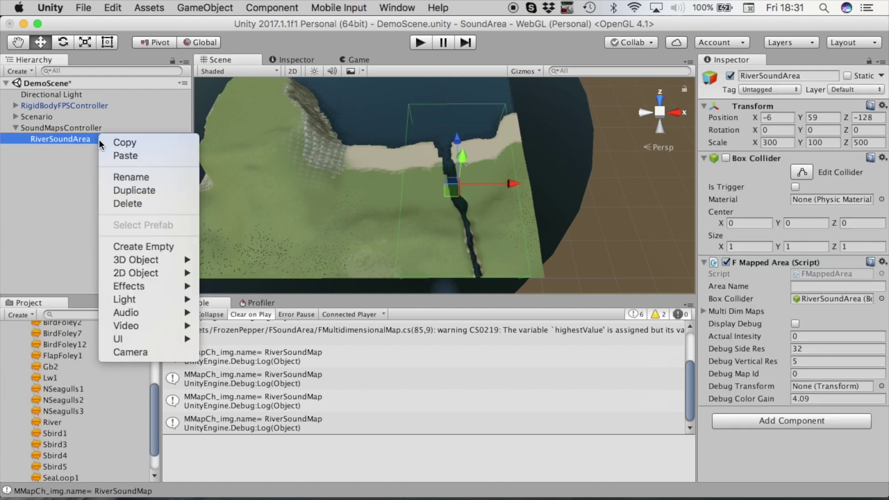
{"action": "left_click", "coordinate": [128, 246]}
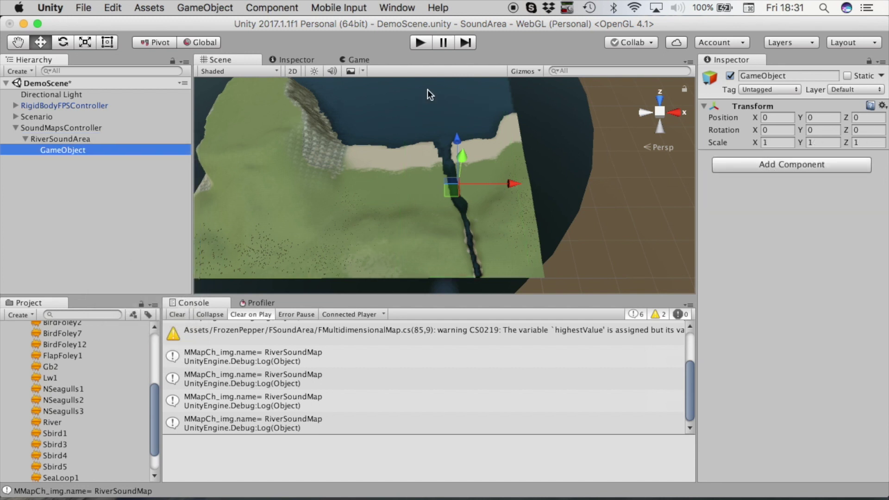
{"action": "left_click", "coordinate": [810, 76]}
{"action": "type", "text": "R"}
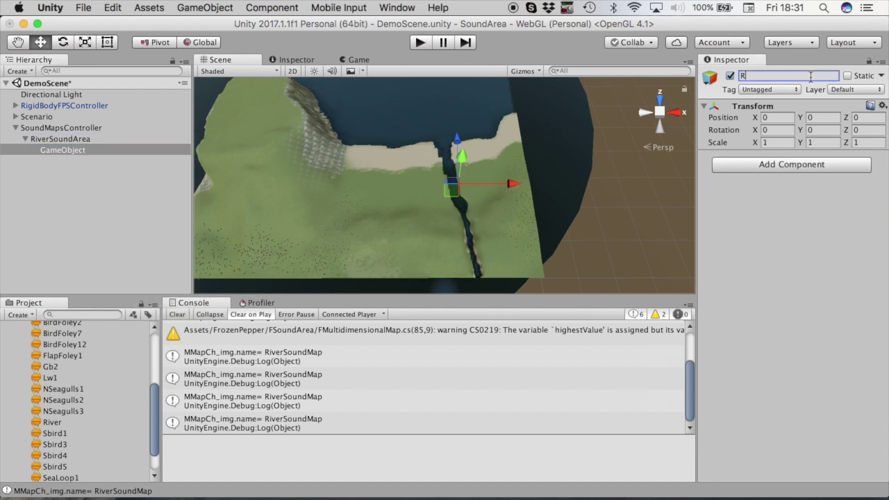
{"action": "type", "text": "iverSound"}
{"action": "key", "text": "Return"}
Add the FrozenPepper F Mapped Area Sound script to RiverSound and enable its Directional Mode
{"action": "left_click", "coordinate": [765, 168]}
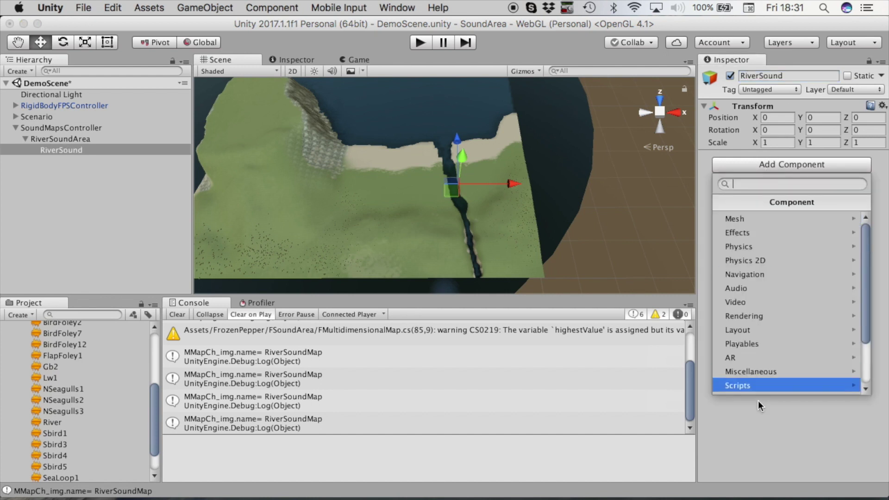
{"action": "left_click", "coordinate": [752, 372]}
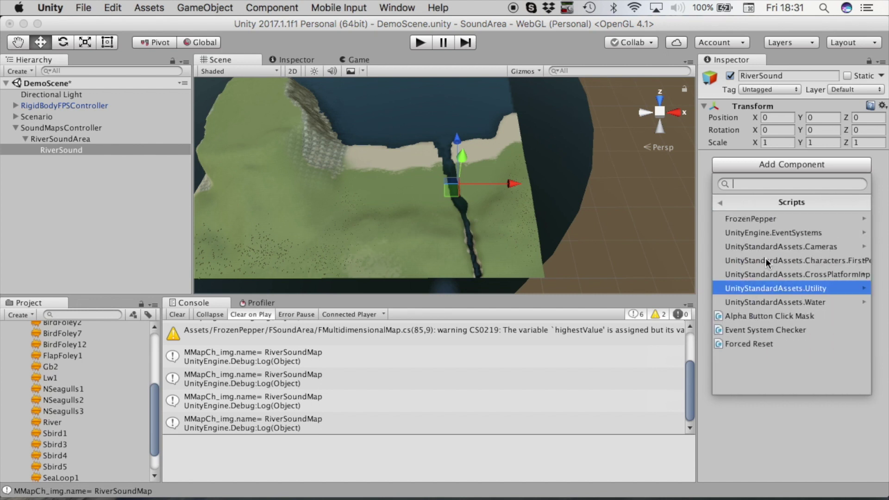
{"action": "left_click", "coordinate": [764, 218]}
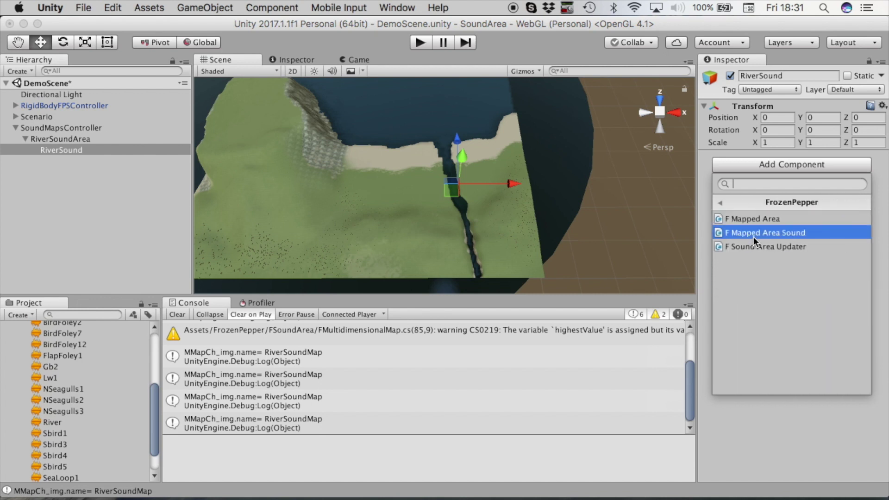
{"action": "left_click", "coordinate": [754, 234]}
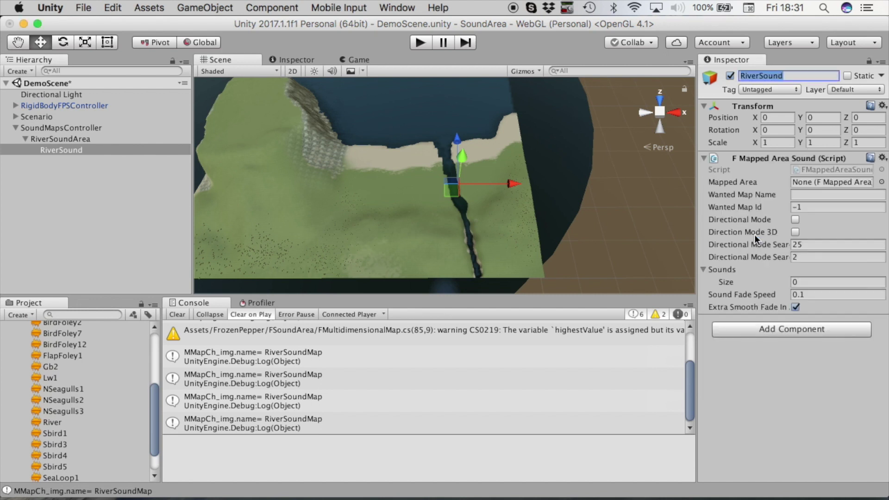
{"action": "left_click", "coordinate": [796, 219]}
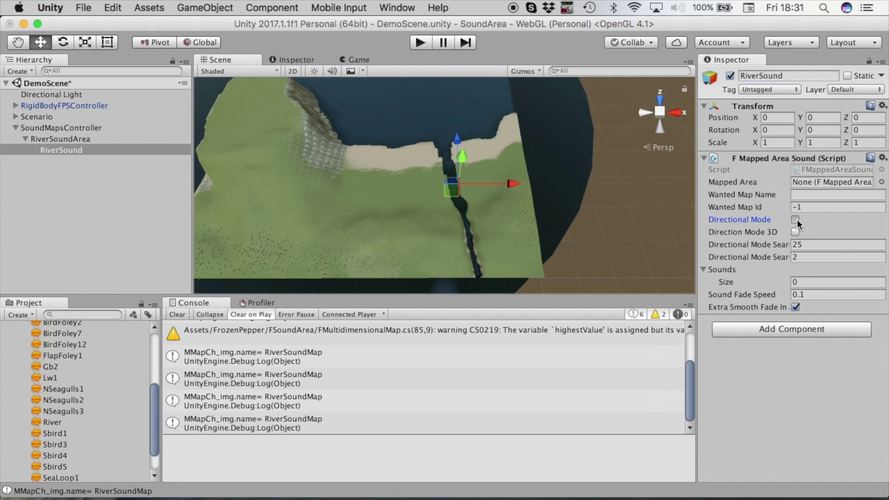
Set the Sounds size to 1, assign River as the first sound's looping clip and enable its direction option
{"action": "left_click", "coordinate": [797, 278]}
{"action": "type", "text": "1"}
{"action": "key", "text": "Return"}
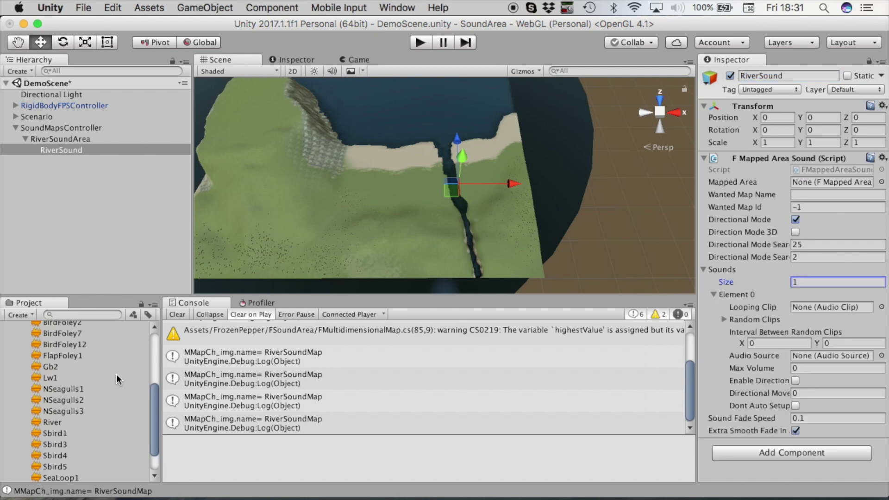
{"action": "left_click_drag", "start_coordinate": [93, 422], "coordinate": [807, 309]}
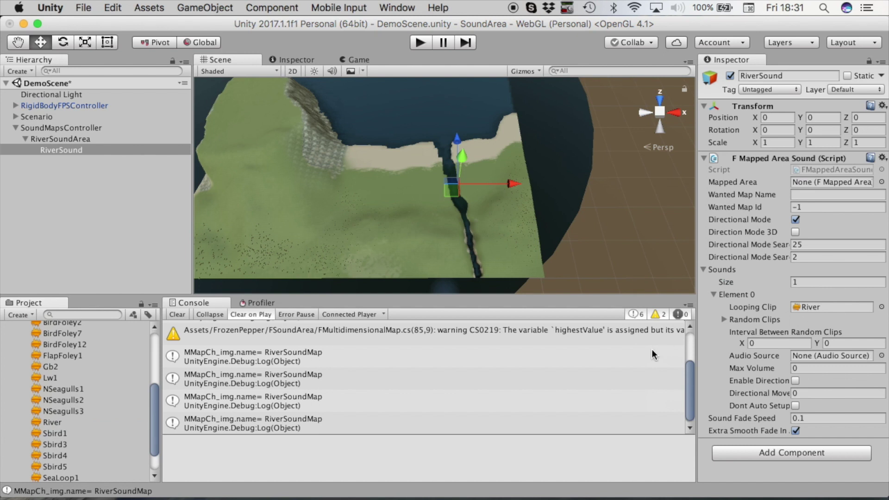
{"action": "left_click", "coordinate": [795, 381]}
Increase the Sounds size to 2 and set the second sound's looping clip to None
{"action": "left_click", "coordinate": [808, 281]}
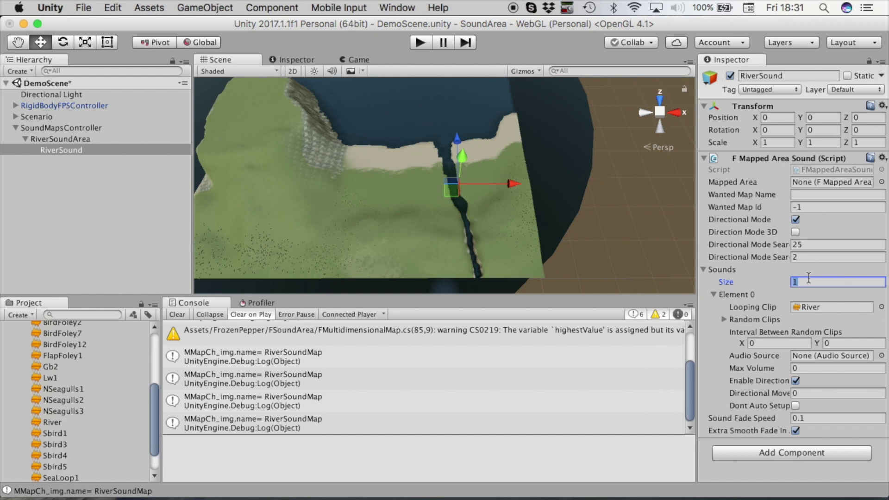
{"action": "type", "text": "2"}
{"action": "key", "text": "Return"}
{"action": "scroll", "coordinate": [759, 310], "scroll_direction": "down", "scroll_amount": 3}
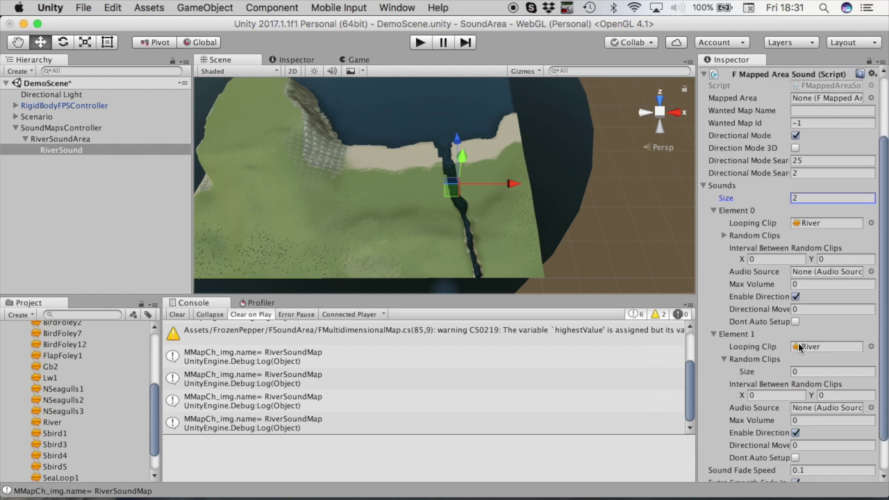
{"action": "left_click", "coordinate": [871, 347]}
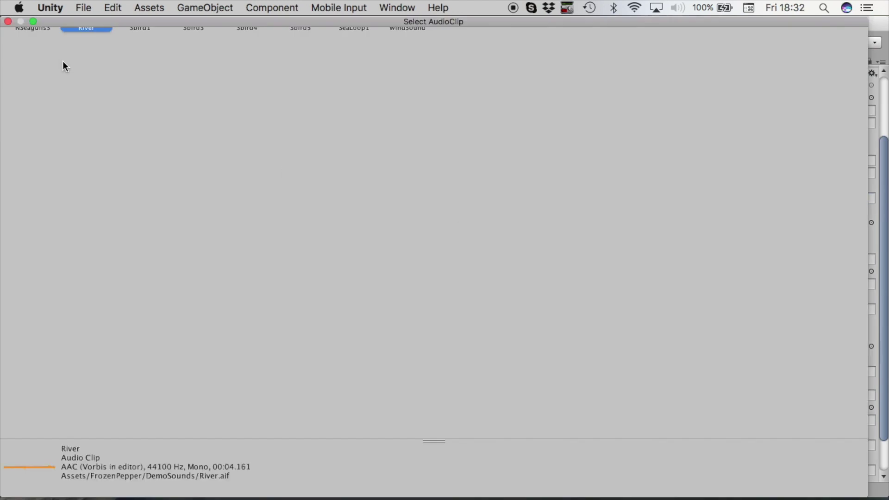
{"action": "left_click", "coordinate": [28, 82]}
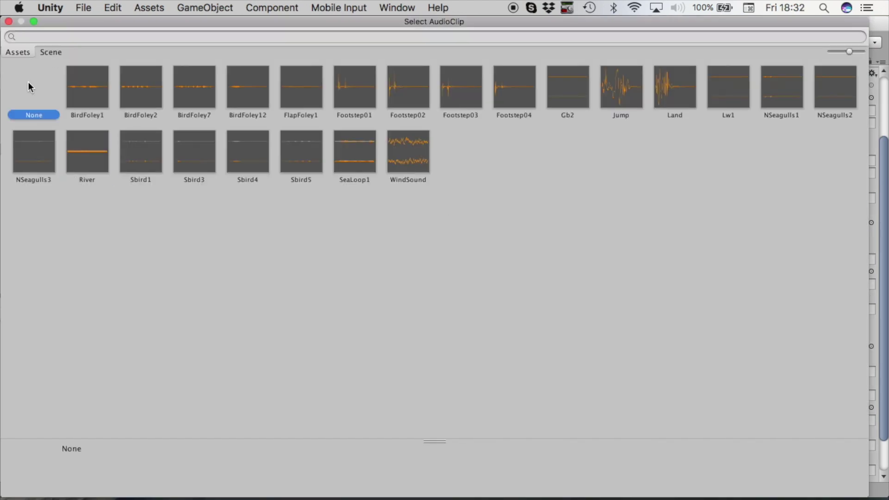
{"action": "left_click", "coordinate": [8, 21]}
Add BirdFoley1, BirdFoley7, FlapFoley1 and NSeagulls1 to the second sound's random clips
{"action": "scroll", "coordinate": [801, 413], "scroll_direction": "down", "scroll_amount": 2}
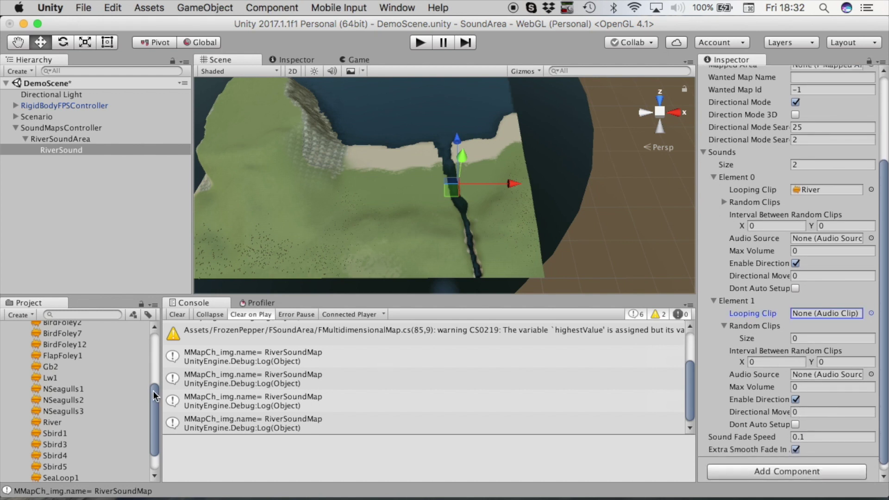
{"action": "scroll", "coordinate": [73, 346], "scroll_direction": "up", "scroll_amount": 3}
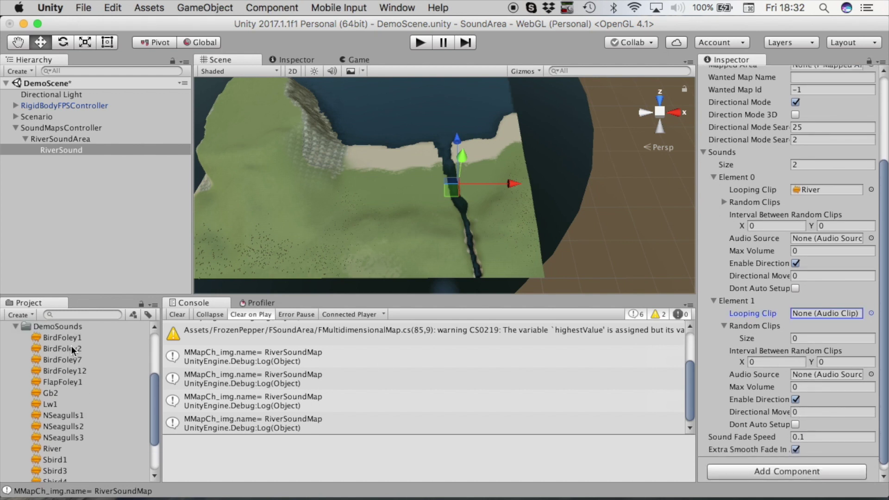
{"action": "left_click_drag", "start_coordinate": [73, 342], "coordinate": [745, 330]}
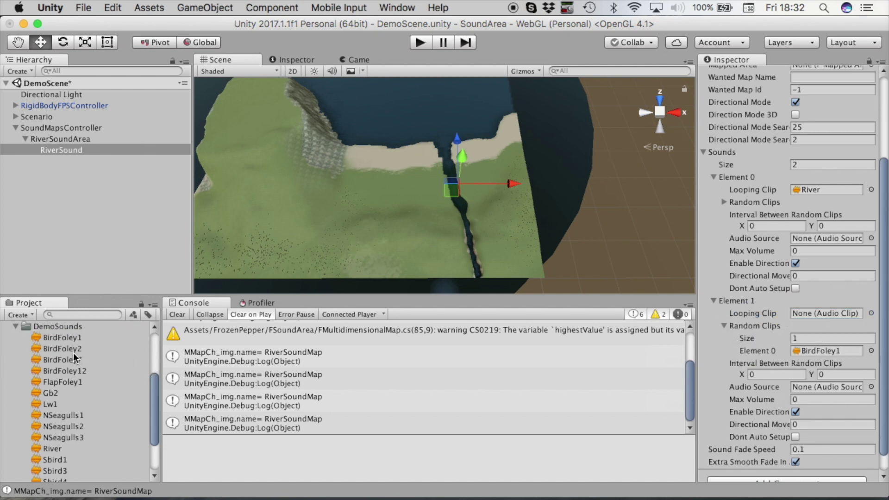
{"action": "left_click_drag", "start_coordinate": [67, 352], "coordinate": [757, 326]}
{"action": "left_click_drag", "start_coordinate": [65, 383], "coordinate": [741, 338]}
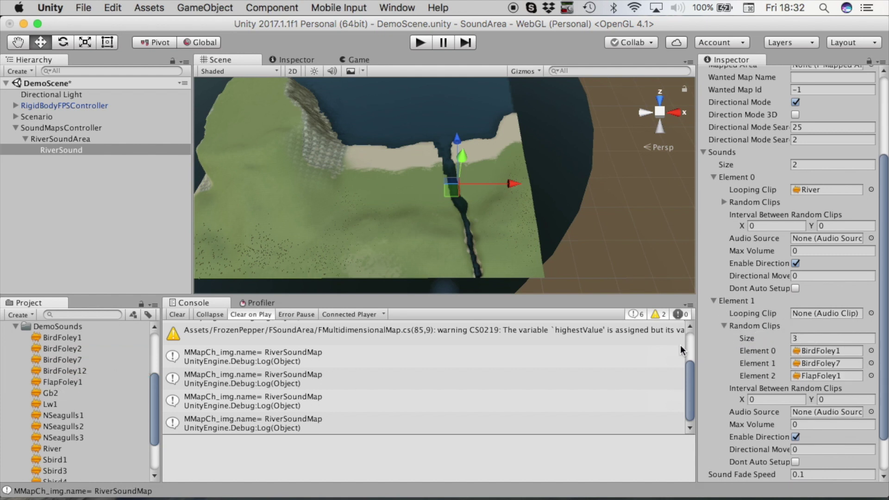
{"action": "left_click", "coordinate": [83, 415]}
{"action": "left_click_drag", "start_coordinate": [83, 415], "coordinate": [751, 330]}
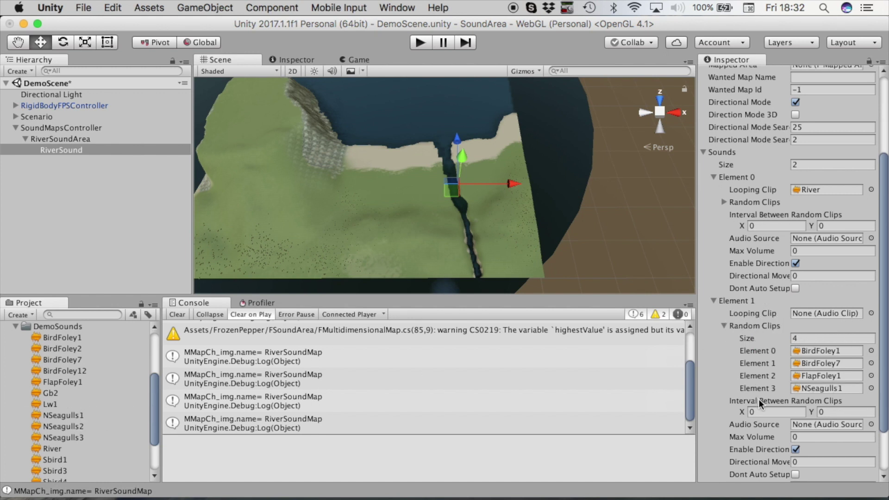
Set the second sound's interval between random clips to X 1 and Y 5
{"action": "left_click", "coordinate": [766, 411]}
{"action": "type", "text": "1"}
{"action": "key", "text": "Tab"}
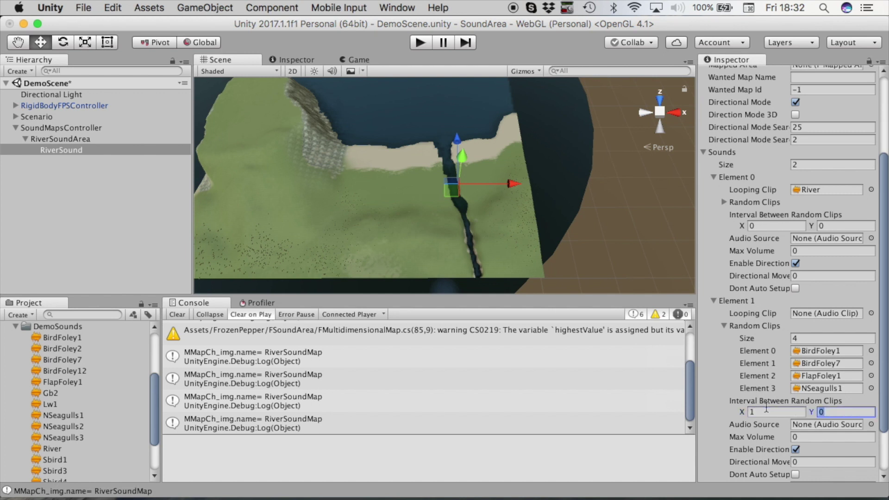
{"action": "type", "text": "5"}
{"action": "left_click", "coordinate": [723, 203]}
{"action": "left_click", "coordinate": [723, 202]}
Run the F Mapped Area Sound script's setup command on RiverSound to generate audio sources for both sounds
{"action": "scroll", "coordinate": [763, 202], "scroll_direction": "up", "scroll_amount": 5}
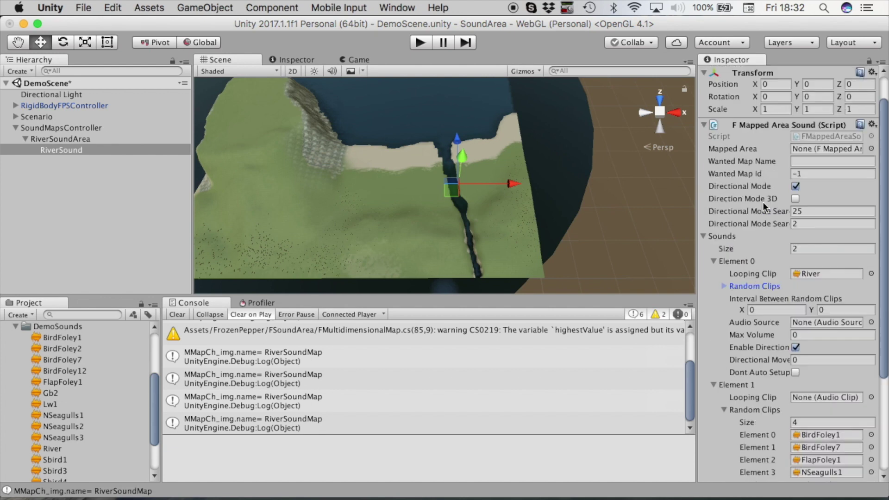
{"action": "left_click", "coordinate": [872, 125]}
{"action": "left_click", "coordinate": [806, 255]}
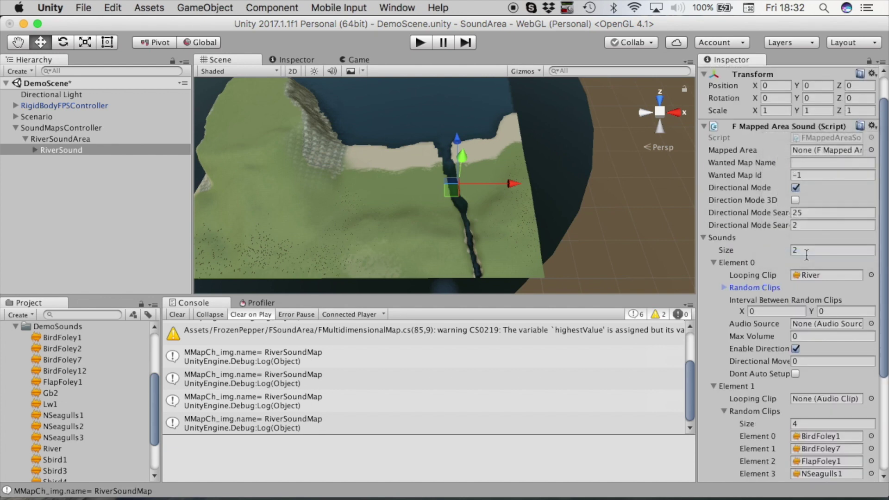
Turn off Play On Awake for AudioSource_0 and AudioSource_1 under RiverSound, and return to RiverSound's settings
{"action": "left_click", "coordinate": [35, 150]}
{"action": "left_click", "coordinate": [99, 161]}
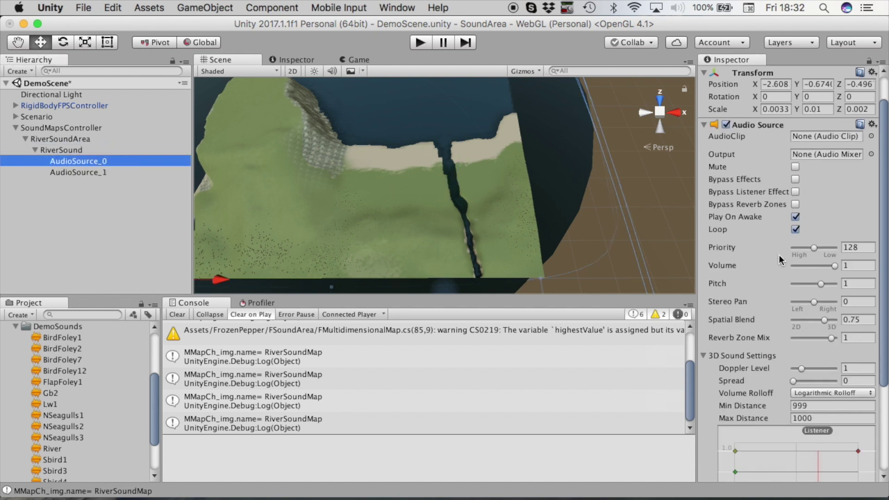
{"action": "scroll", "coordinate": [795, 268], "scroll_direction": "down", "scroll_amount": 3}
{"action": "left_click", "coordinate": [795, 179]}
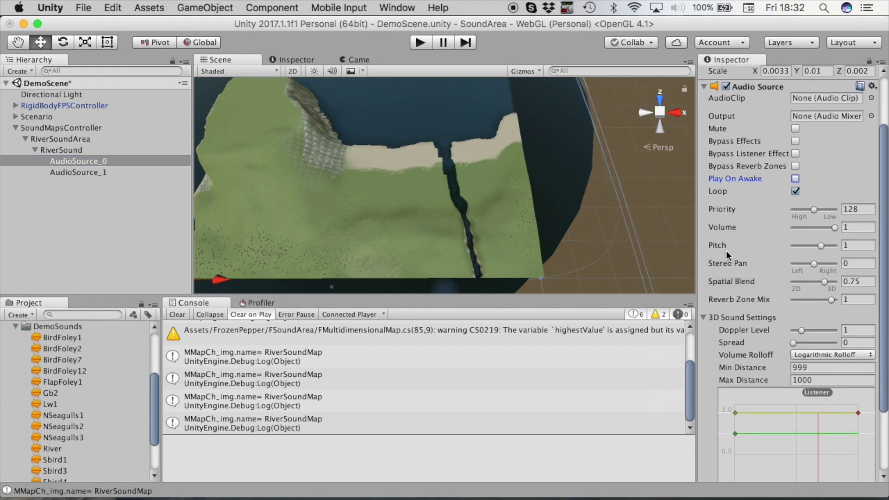
{"action": "left_click", "coordinate": [115, 173]}
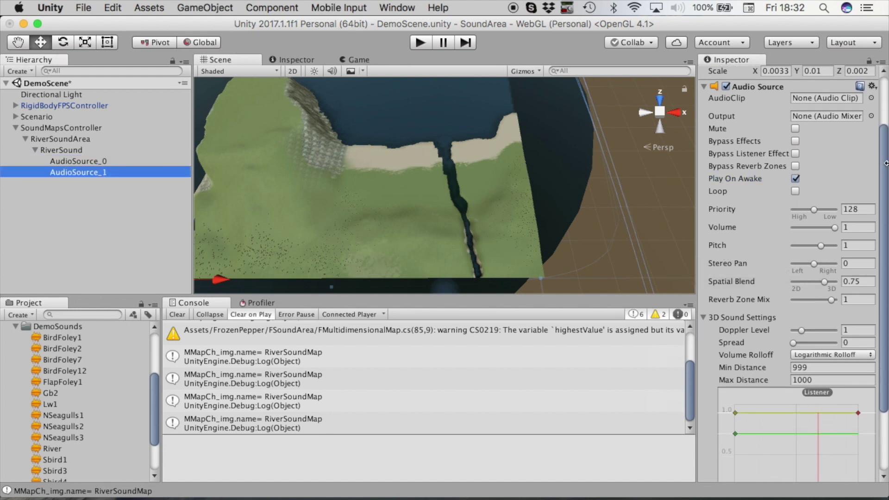
{"action": "left_click", "coordinate": [795, 190]}
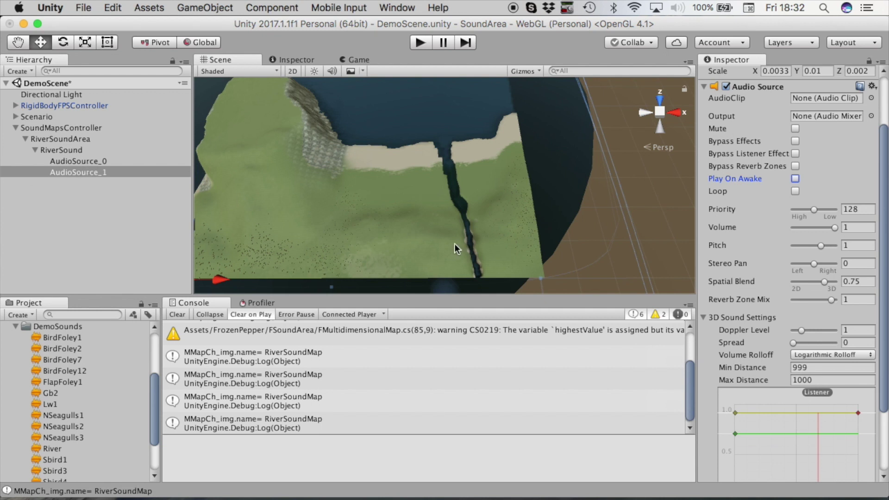
{"action": "scroll", "coordinate": [777, 333], "scroll_direction": "down", "scroll_amount": 1}
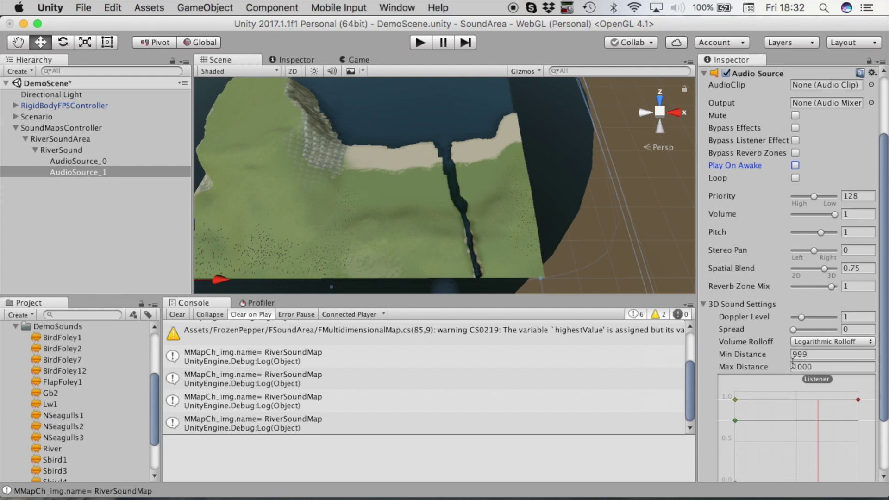
{"action": "left_click", "coordinate": [79, 151]}
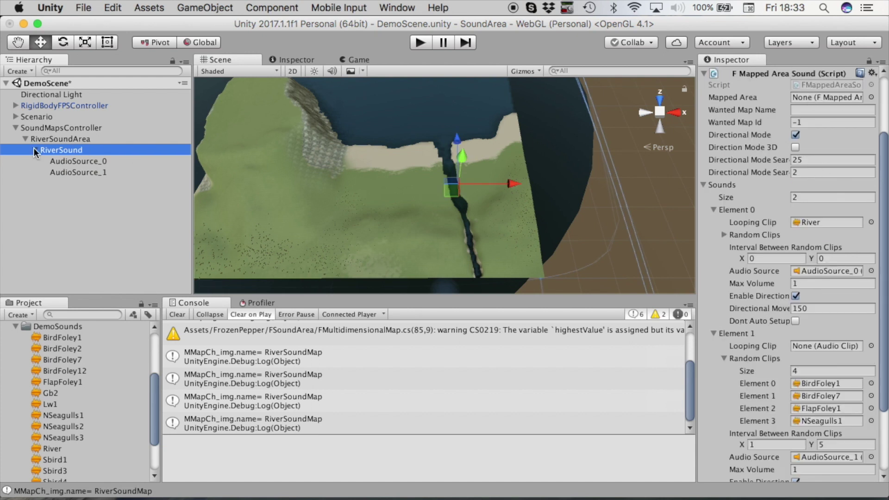
Assign RiverSoundArea as the Mapped Area in RiverSound's F Mapped Area Sound script
{"action": "left_click_drag", "start_coordinate": [55, 139], "coordinate": [809, 98]}
{"action": "scroll", "coordinate": [787, 141], "scroll_direction": "down", "scroll_amount": 5}
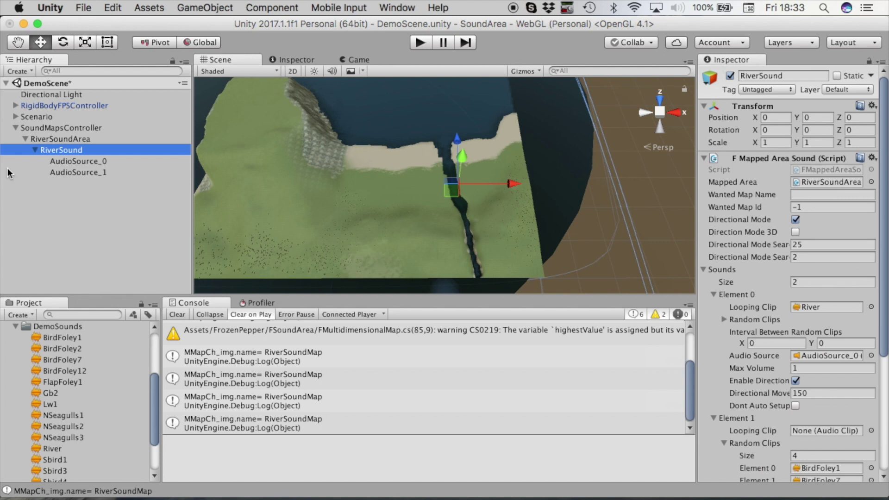
Add the FrozenPepper F Sound Area Updater script to SoundMapsController
{"action": "left_click", "coordinate": [54, 127]}
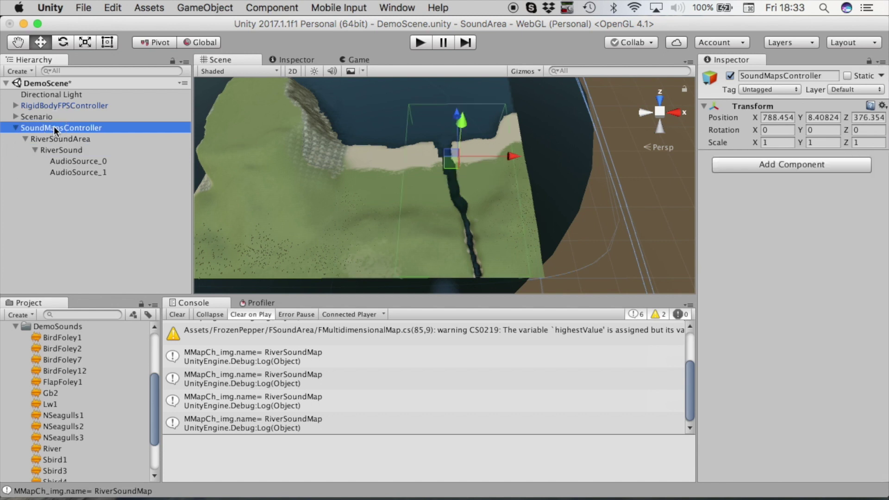
{"action": "left_click", "coordinate": [770, 167]}
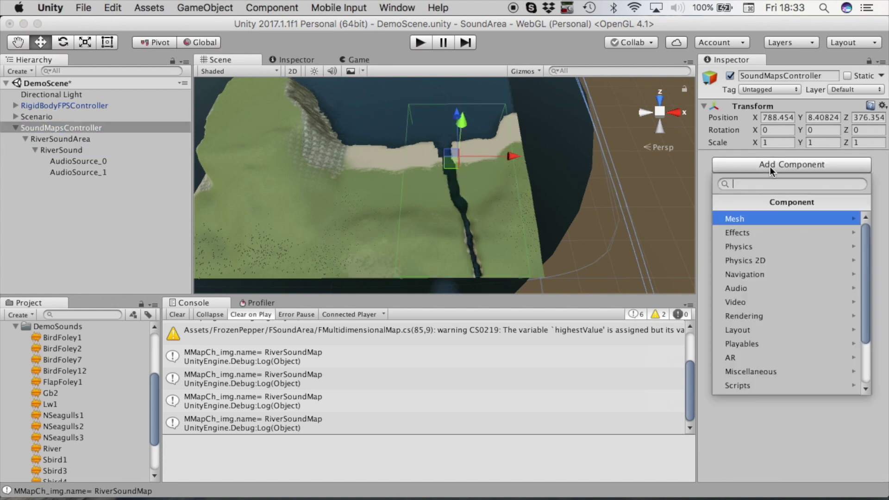
{"action": "left_click", "coordinate": [756, 384]}
{"action": "left_click", "coordinate": [767, 219]}
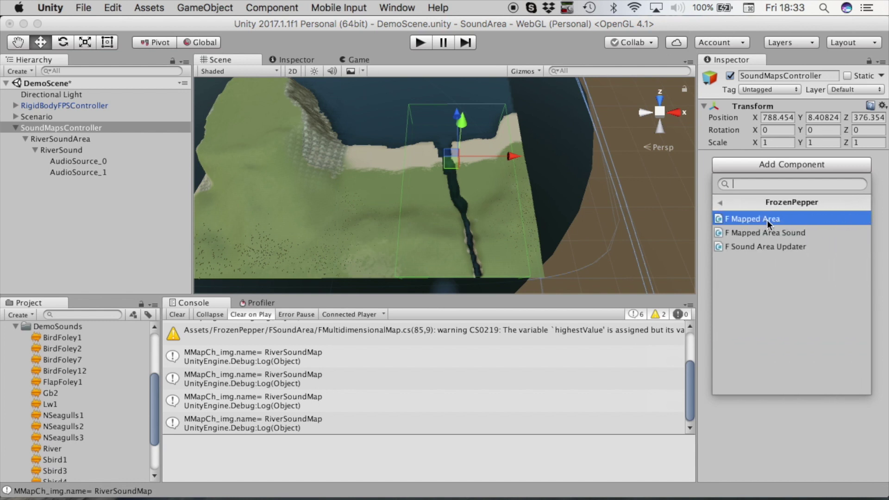
{"action": "left_click", "coordinate": [776, 248]}
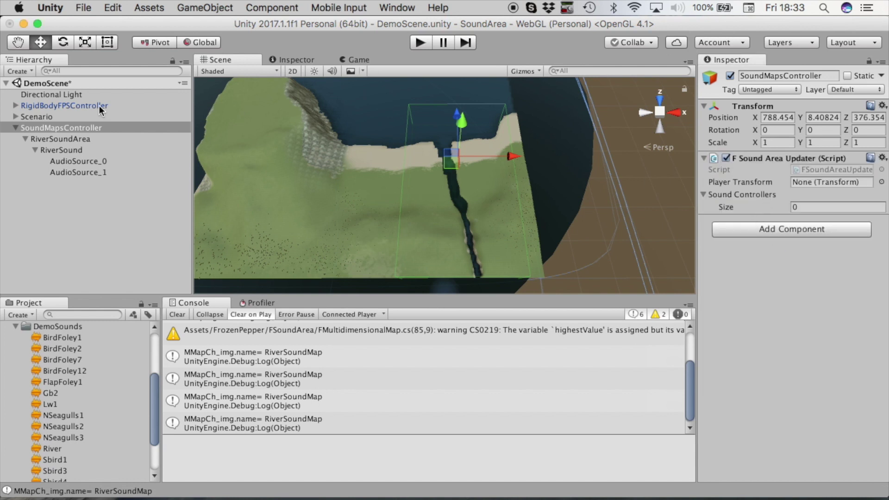
Assign RigidBodyFPSController as the updater's Player Transform and RiverSound as its sound controller, and play the scene
{"action": "left_click_drag", "start_coordinate": [99, 105], "coordinate": [826, 183]}
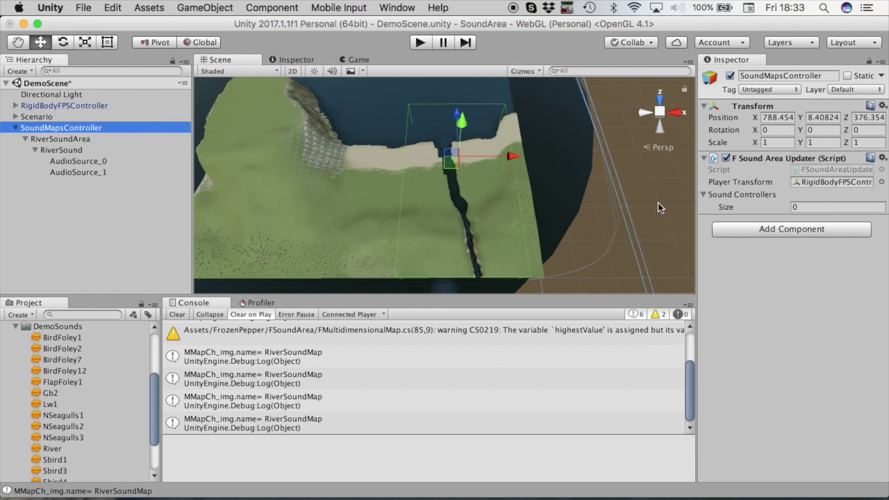
{"action": "left_click_drag", "start_coordinate": [73, 149], "coordinate": [737, 199]}
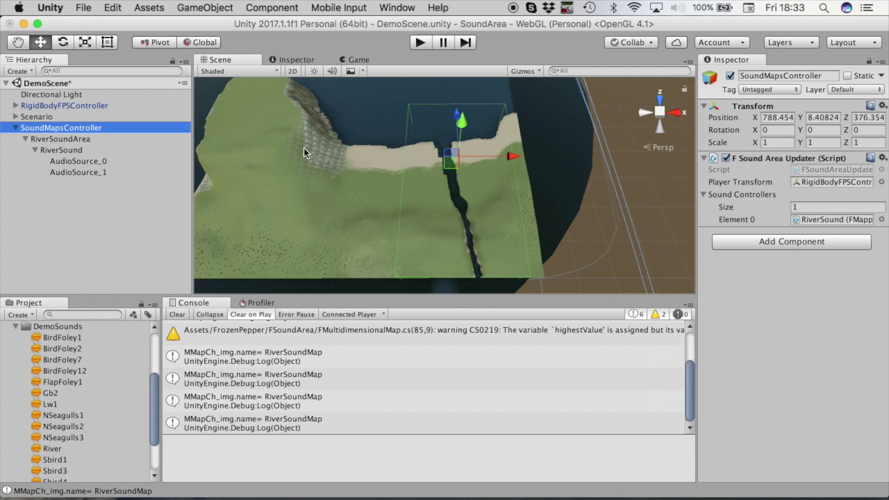
{"action": "left_click", "coordinate": [420, 43]}
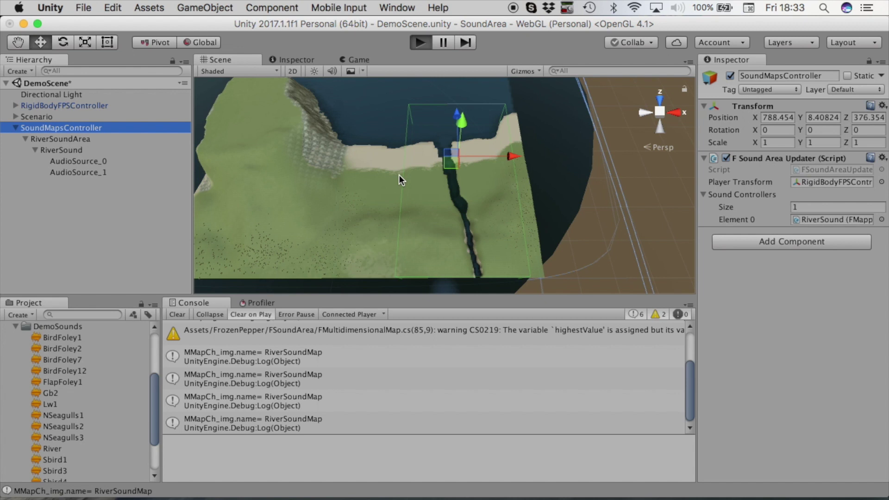
Examine RiverSoundArea's Y scale, its map's Height and the Bottom Handling options in the F Mapped Area script
{"action": "left_click", "coordinate": [752, 266]}
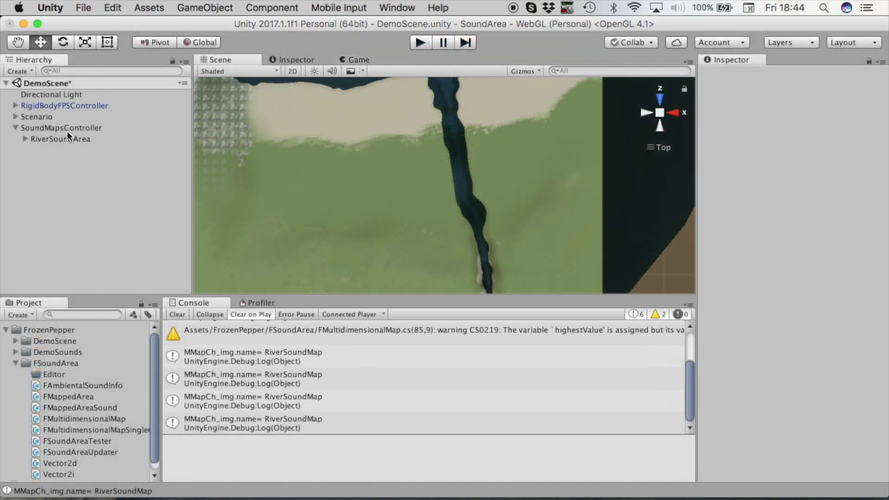
{"action": "left_click", "coordinate": [68, 130]}
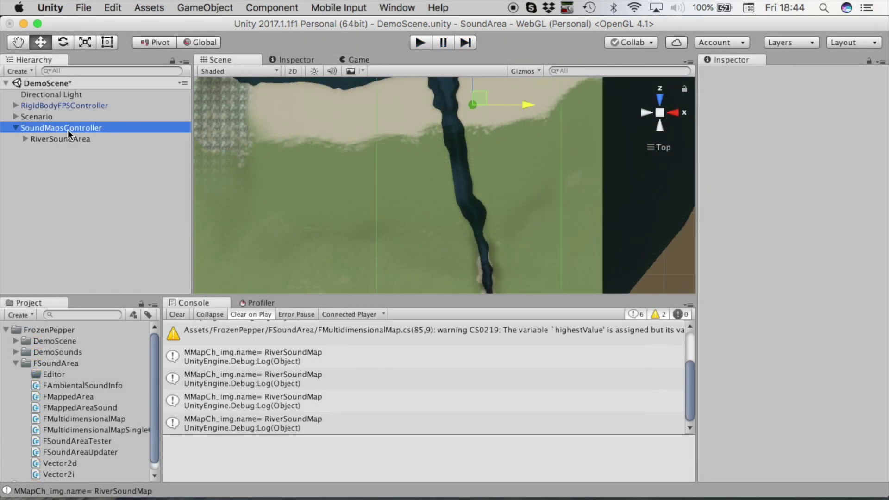
{"action": "left_click", "coordinate": [71, 135]}
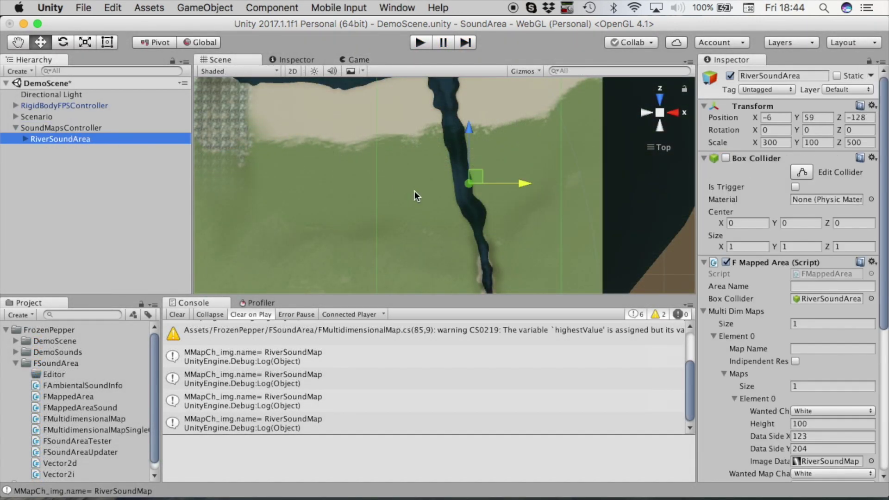
{"action": "scroll", "coordinate": [782, 274], "scroll_direction": "down", "scroll_amount": 5}
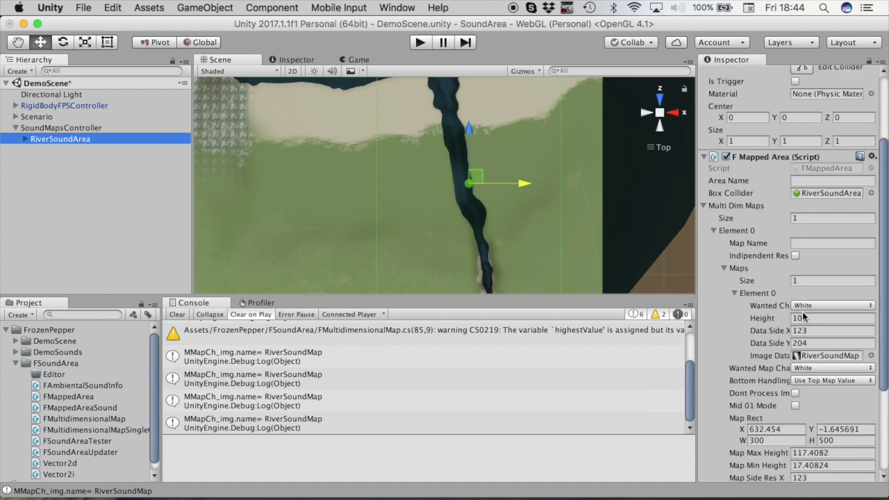
{"action": "left_click", "coordinate": [809, 317]}
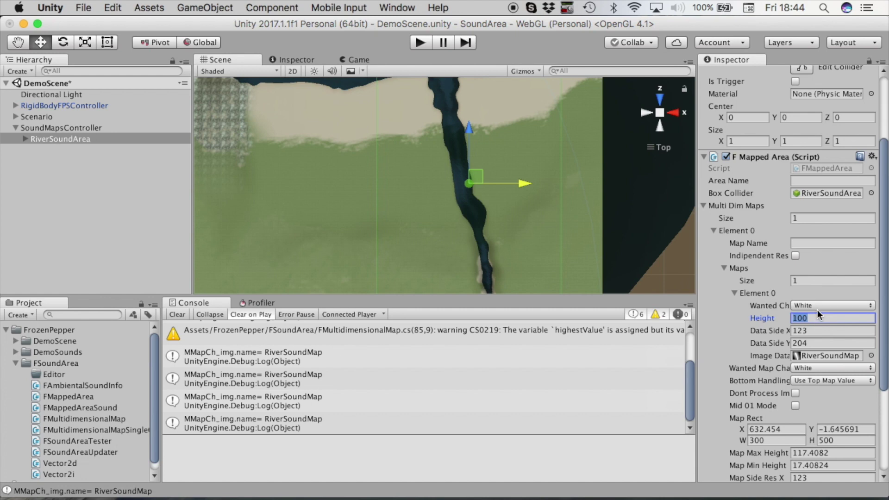
{"action": "scroll", "coordinate": [818, 315], "scroll_direction": "up", "scroll_amount": 5}
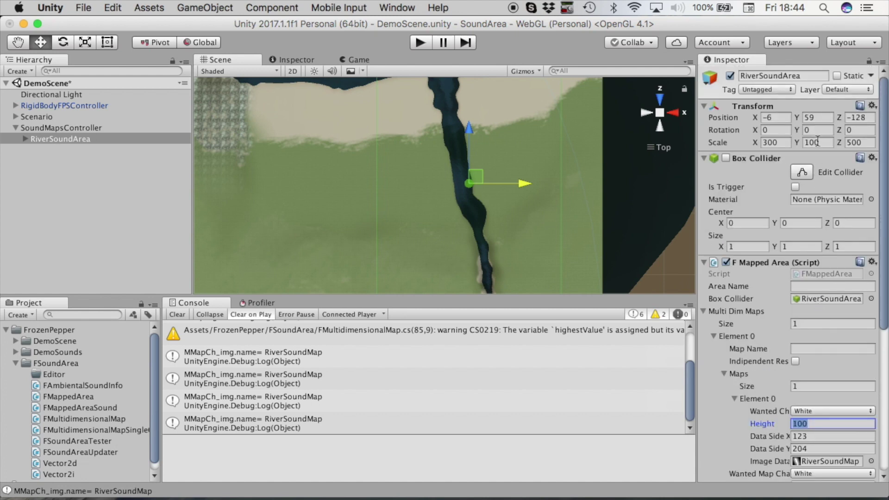
{"action": "scroll", "coordinate": [809, 338], "scroll_direction": "down", "scroll_amount": 4}
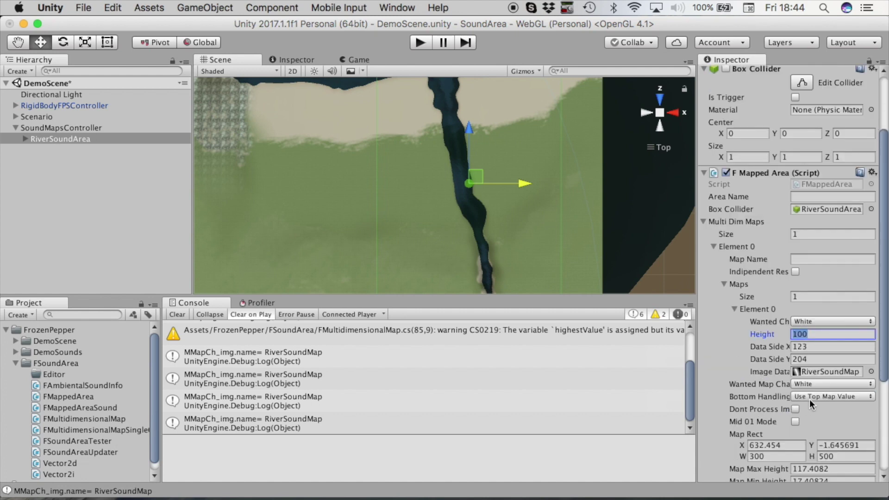
{"action": "left_click", "coordinate": [810, 398]}
{"action": "left_click", "coordinate": [831, 397]}
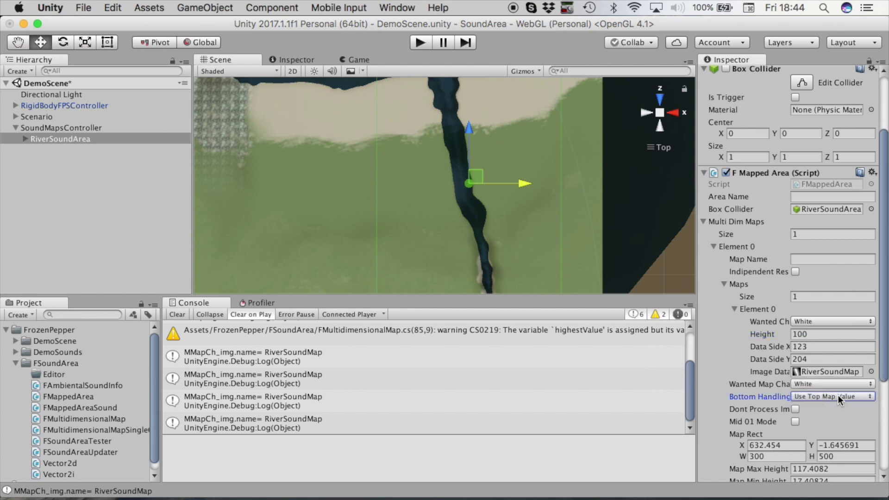
Create an empty child object under SoundMapsController and name it Tester
{"action": "left_click", "coordinate": [60, 129]}
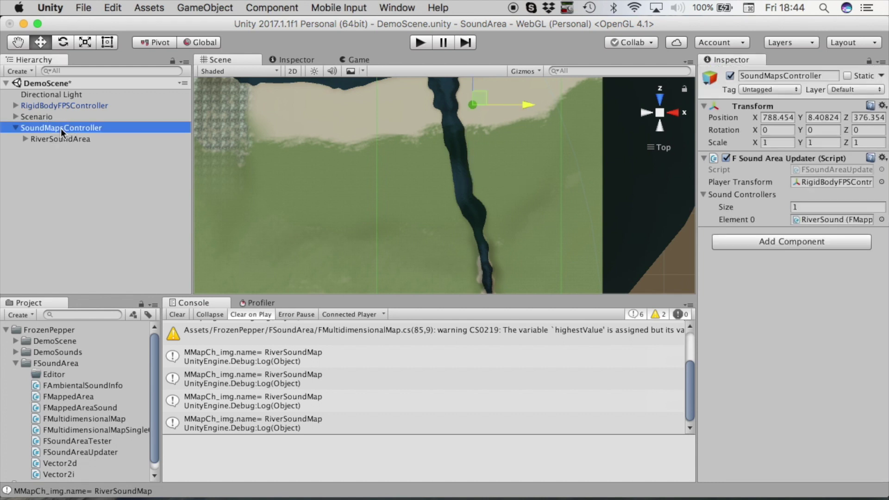
{"action": "right_click", "coordinate": [60, 128]}
{"action": "left_click", "coordinate": [121, 234]}
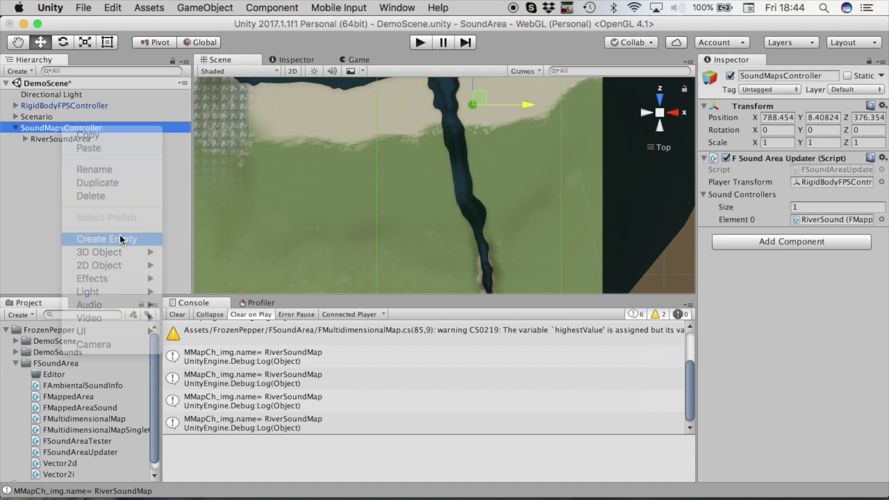
{"action": "left_click", "coordinate": [772, 76]}
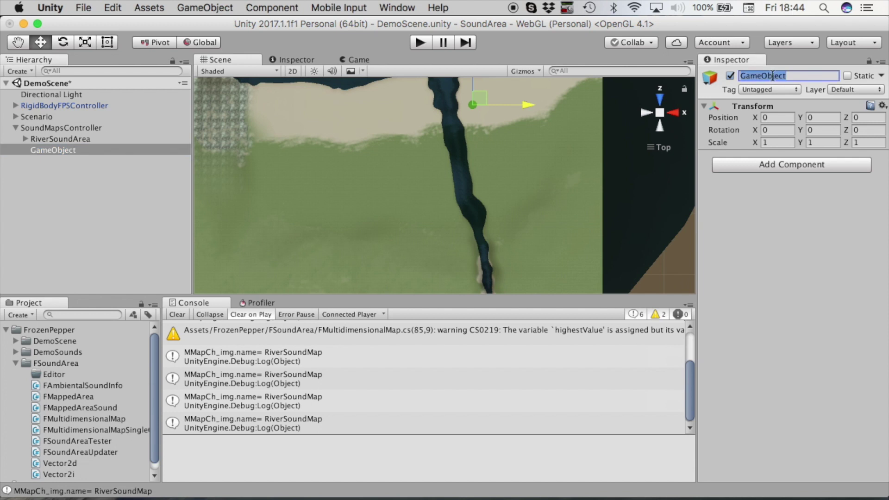
{"action": "type", "text": "Tester"}
{"action": "key", "text": "Return"}
Add the FrozenPepper F Sound Area Tester script to Tester and assign RiverSoundArea as its Mapped Area
{"action": "left_click", "coordinate": [788, 163]}
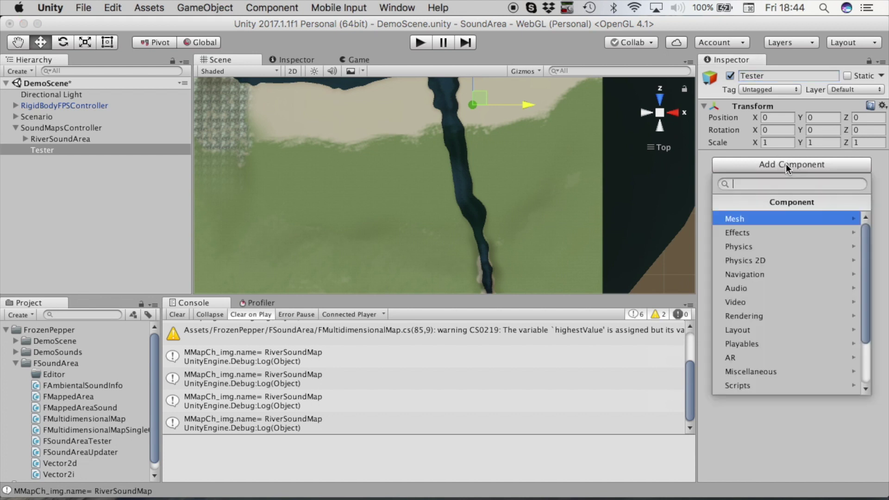
{"action": "left_click", "coordinate": [751, 388]}
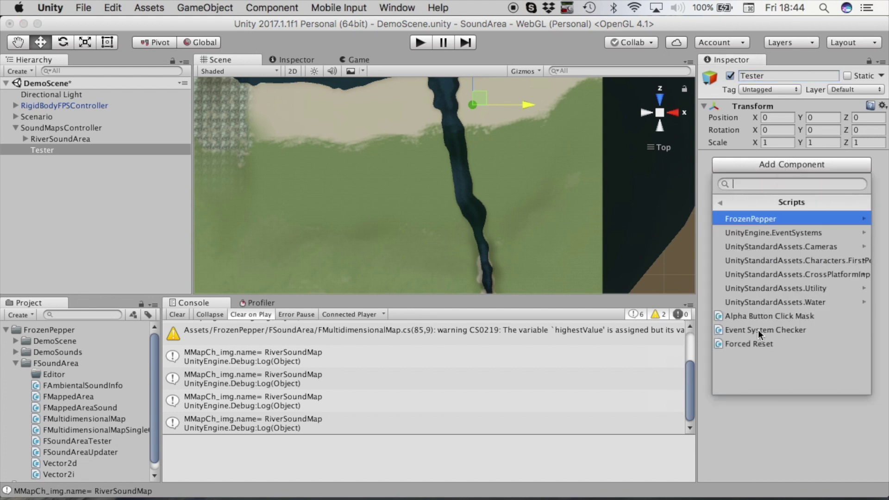
{"action": "left_click", "coordinate": [757, 223]}
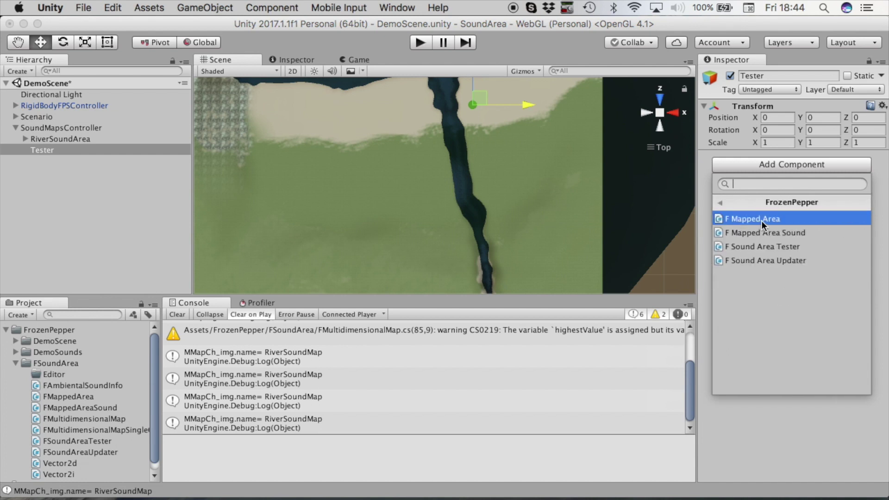
{"action": "left_click", "coordinate": [769, 246]}
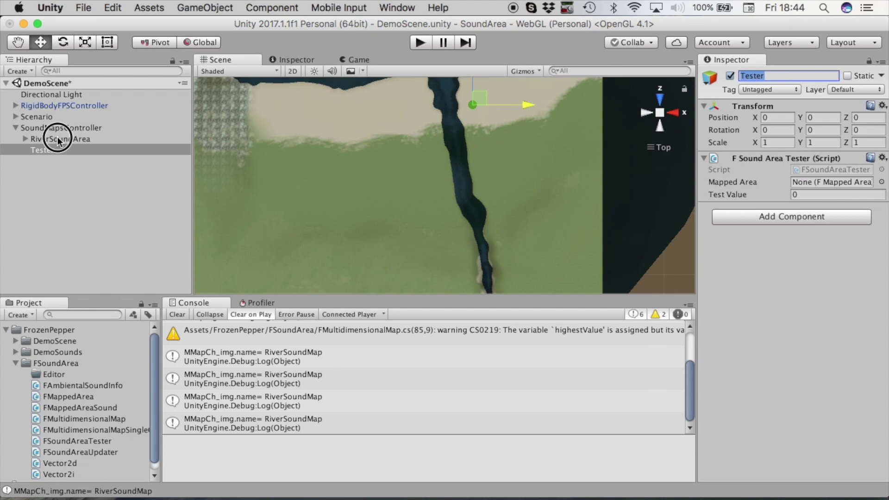
{"action": "left_click_drag", "start_coordinate": [58, 142], "coordinate": [808, 185]}
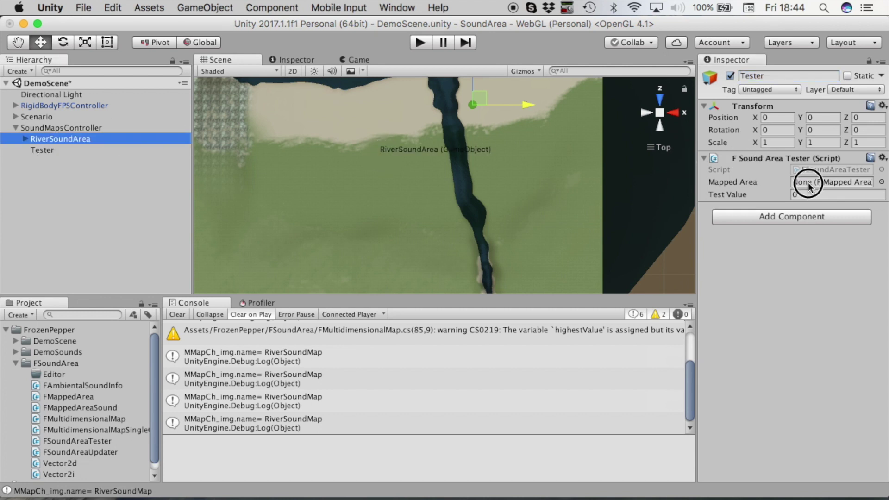
{"action": "left_click_drag", "start_coordinate": [807, 182], "coordinate": [803, 183]}
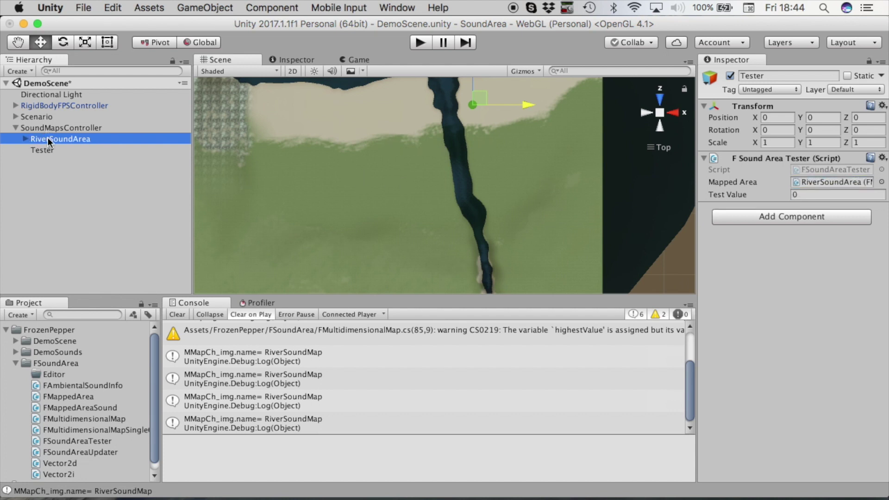
Reselect Tester and, in the back view, raise it to a Y position of 26
{"action": "key", "text": "Return"}
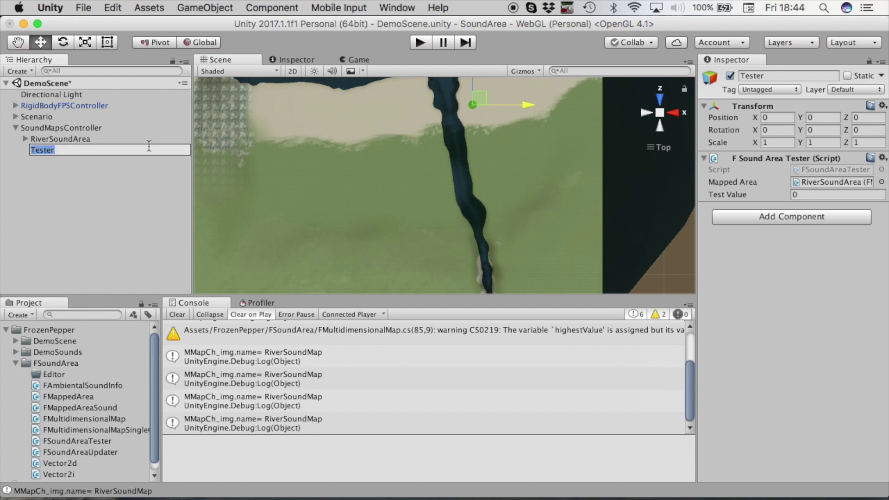
{"action": "left_click", "coordinate": [79, 140]}
{"action": "left_click", "coordinate": [70, 148]}
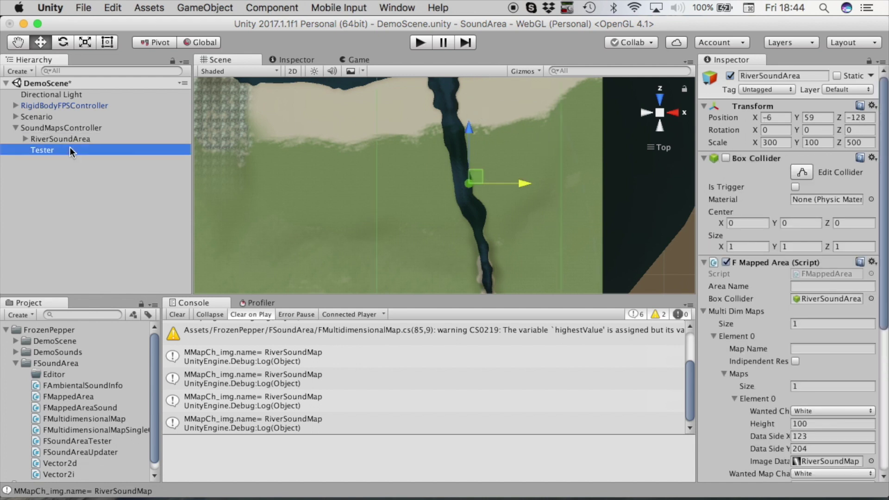
{"action": "left_click", "coordinate": [660, 127]}
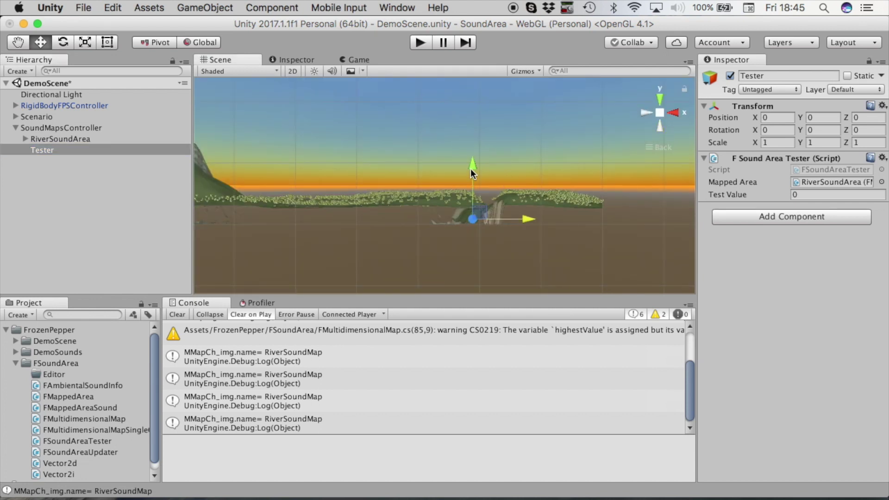
{"action": "left_click_drag", "start_coordinate": [470, 172], "coordinate": [472, 155]}
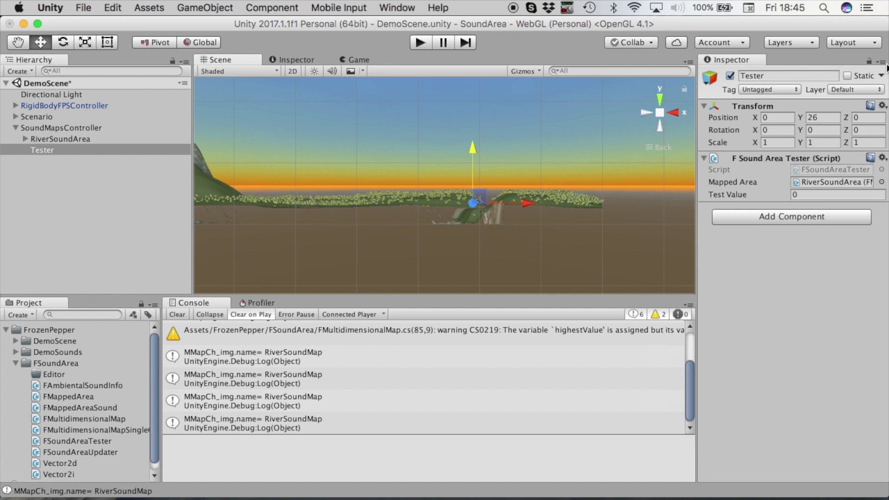
Return to the top view and run Test Position on Tester beside the river
{"action": "left_click", "coordinate": [660, 98]}
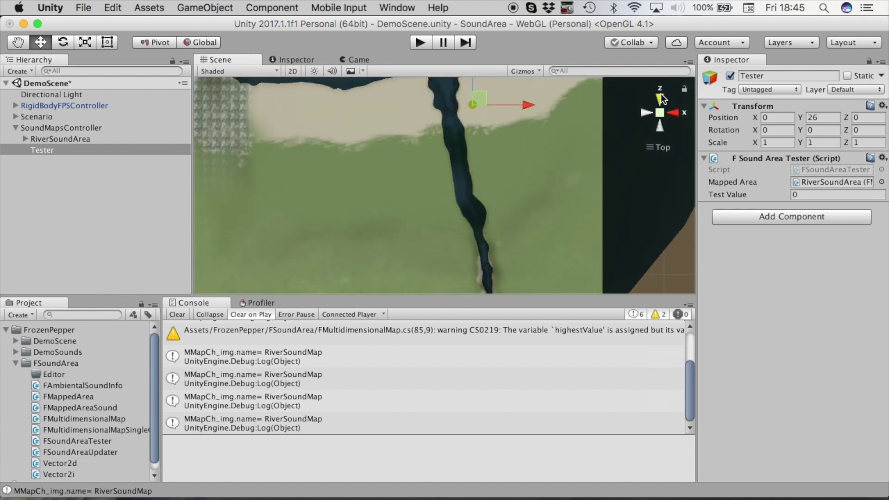
{"action": "left_click", "coordinate": [882, 158]}
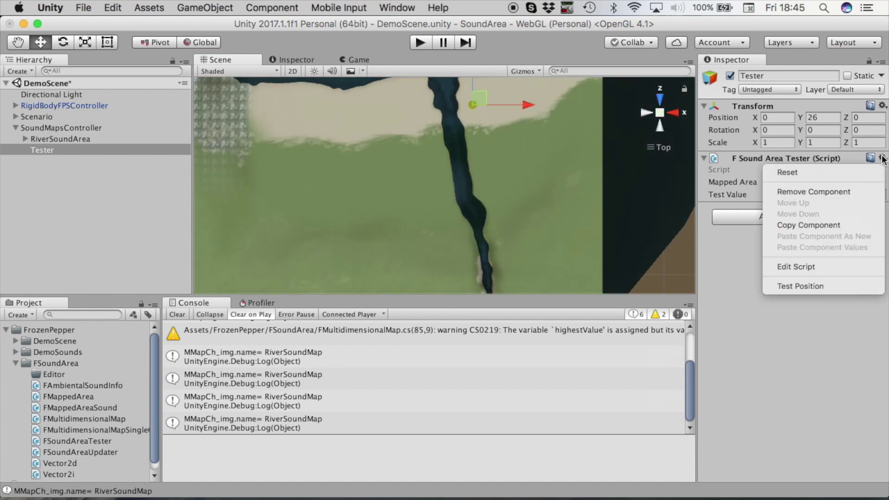
{"action": "left_click", "coordinate": [819, 285]}
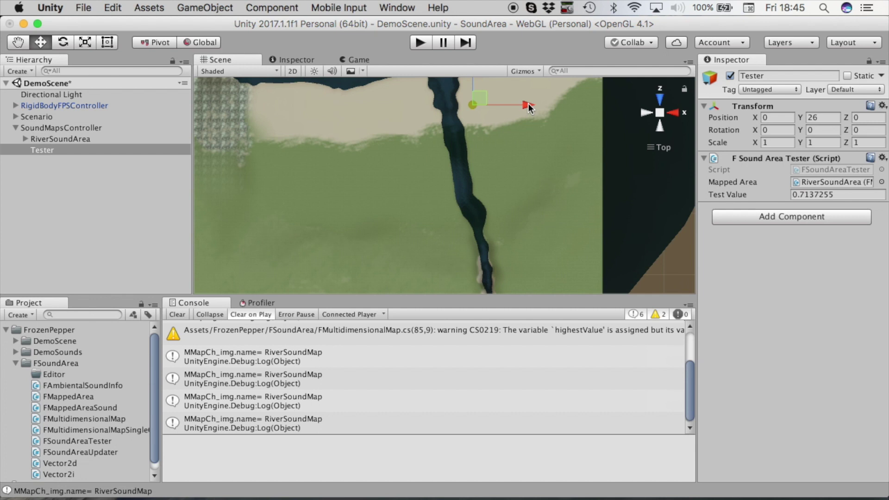
Move Tester over the river to X -33 and Z -50, and run Test Position there
{"action": "left_click_drag", "start_coordinate": [528, 107], "coordinate": [507, 106]}
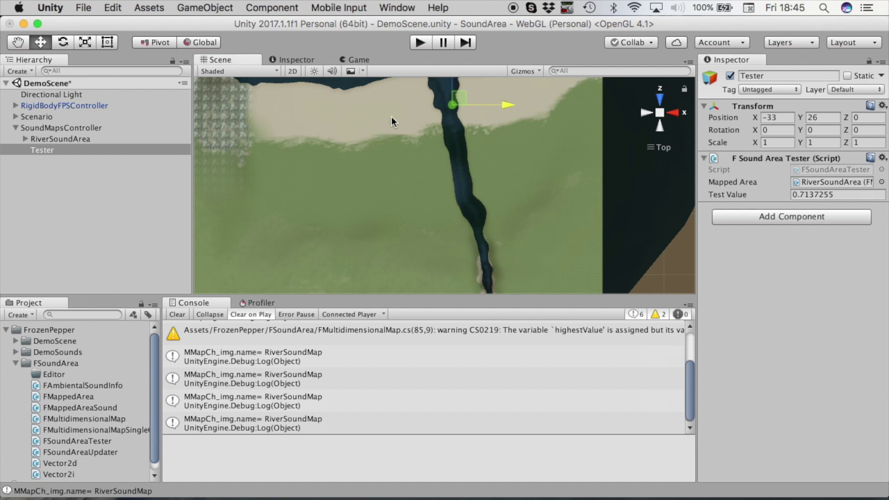
{"action": "left_click_drag", "start_coordinate": [451, 79], "coordinate": [452, 110]}
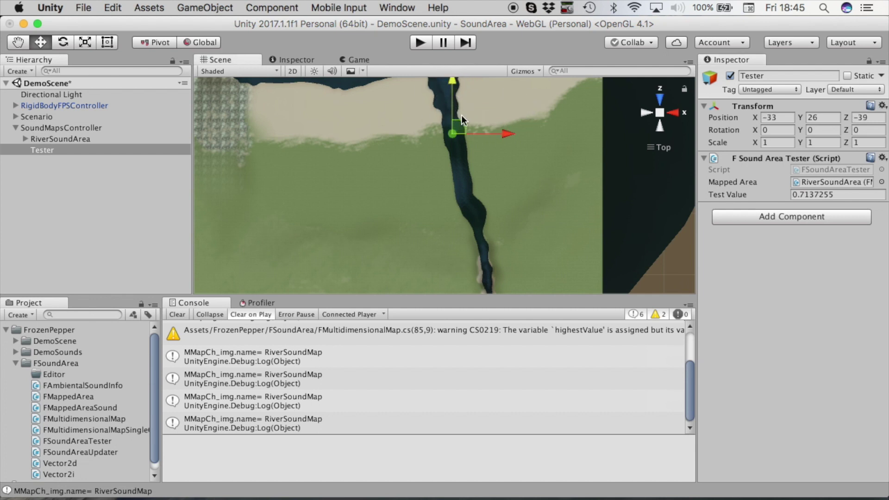
{"action": "left_click", "coordinate": [882, 158]}
{"action": "left_click", "coordinate": [821, 284]}
Move Tester west off the river to X -88 at Z -50, and run Test Position there
{"action": "left_click_drag", "start_coordinate": [500, 138], "coordinate": [469, 138]}
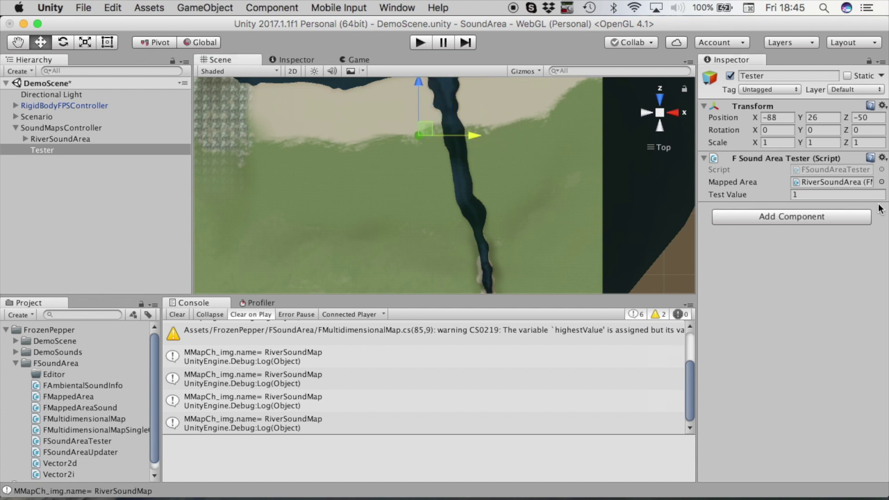
{"action": "left_click", "coordinate": [883, 158]}
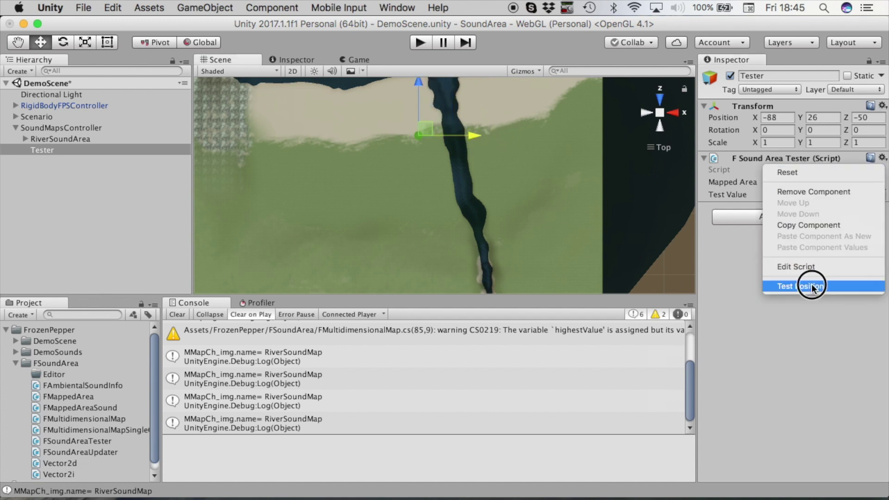
{"action": "left_click", "coordinate": [810, 286]}
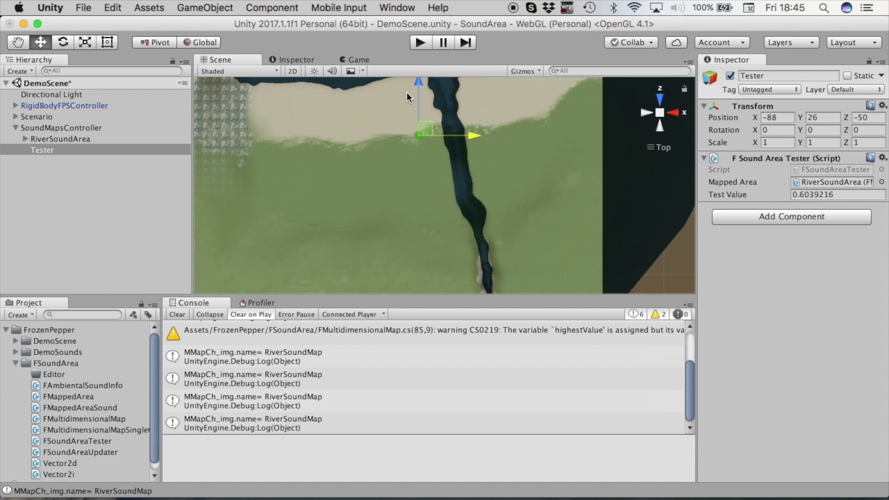
Move Tester farther west from the river to X -172, and run Test Position there
{"action": "left_click_drag", "start_coordinate": [468, 134], "coordinate": [422, 137]}
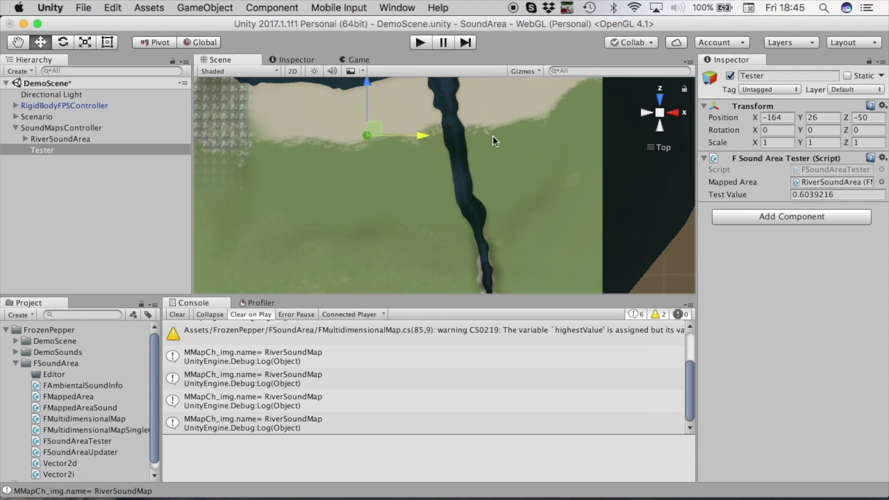
{"action": "left_click", "coordinate": [881, 158]}
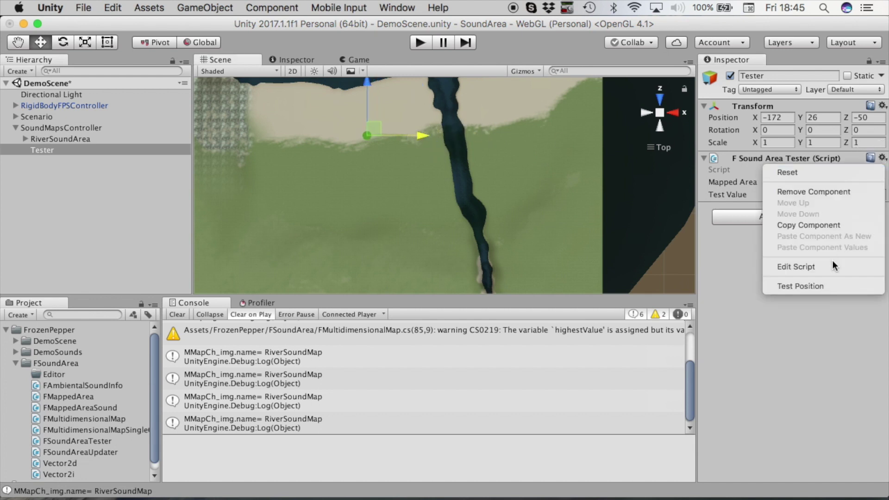
{"action": "left_click", "coordinate": [820, 285]}
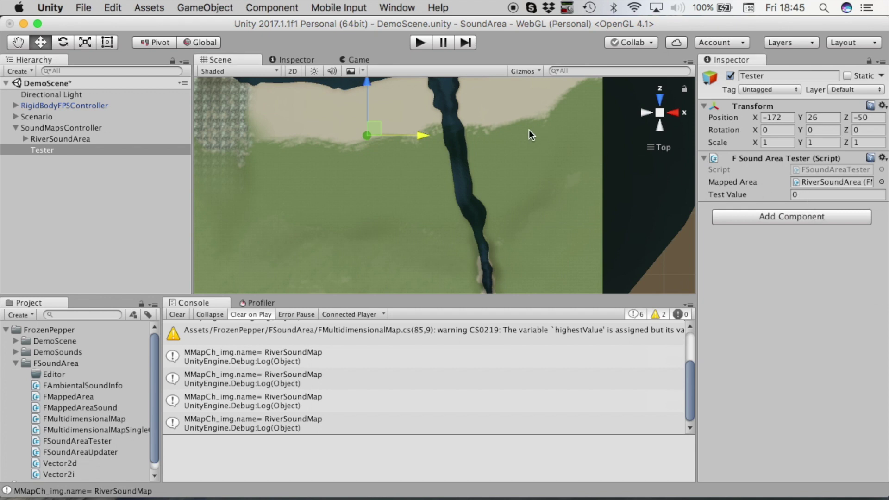
Bring Tester back toward the river to X -140, and run Test Position there
{"action": "left_click_drag", "start_coordinate": [423, 135], "coordinate": [447, 136]}
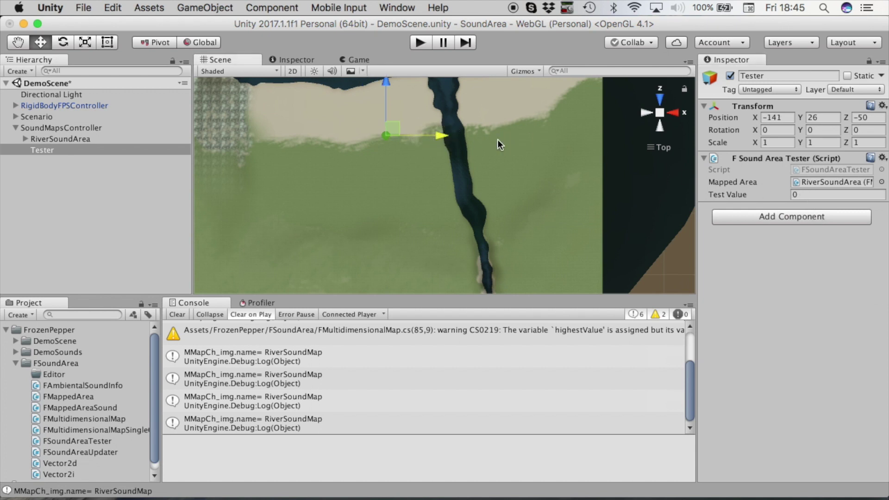
{"action": "left_click", "coordinate": [882, 157]}
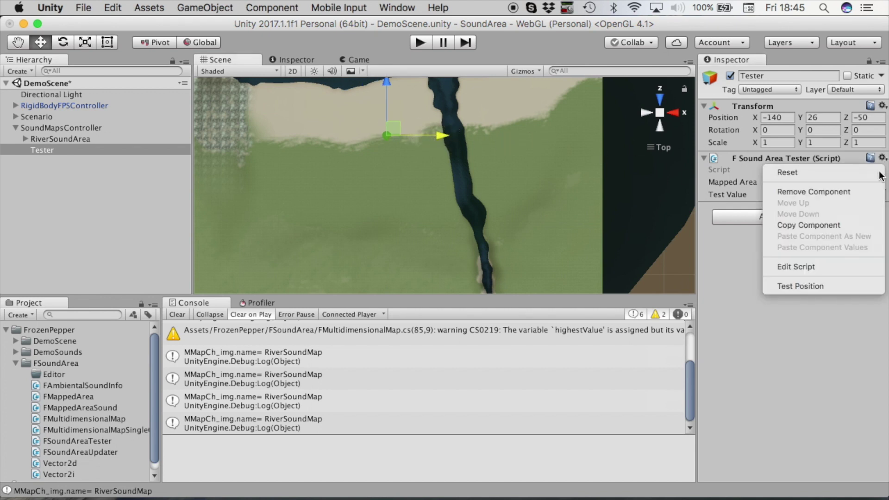
{"action": "left_click", "coordinate": [821, 285]}
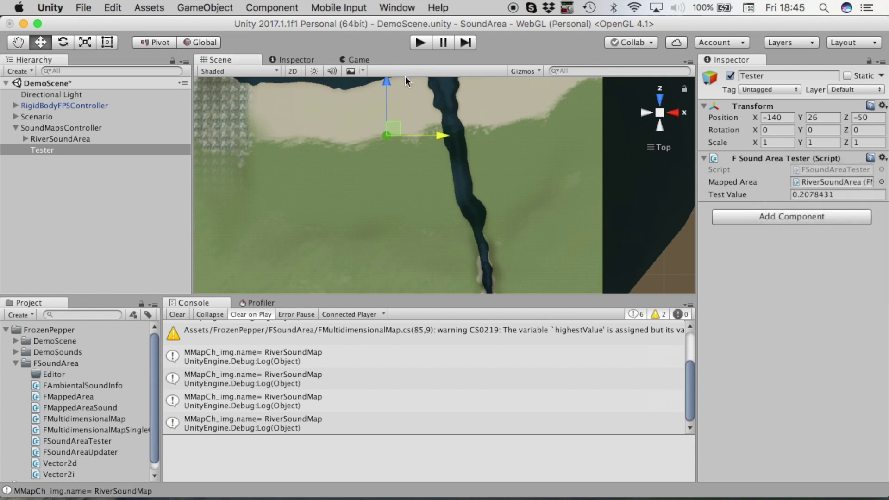
Move Tester south beside the river's narrow stretch, to X -72 and Z -214, and run Test Position there
{"action": "left_click_drag", "start_coordinate": [384, 87], "coordinate": [396, 192]}
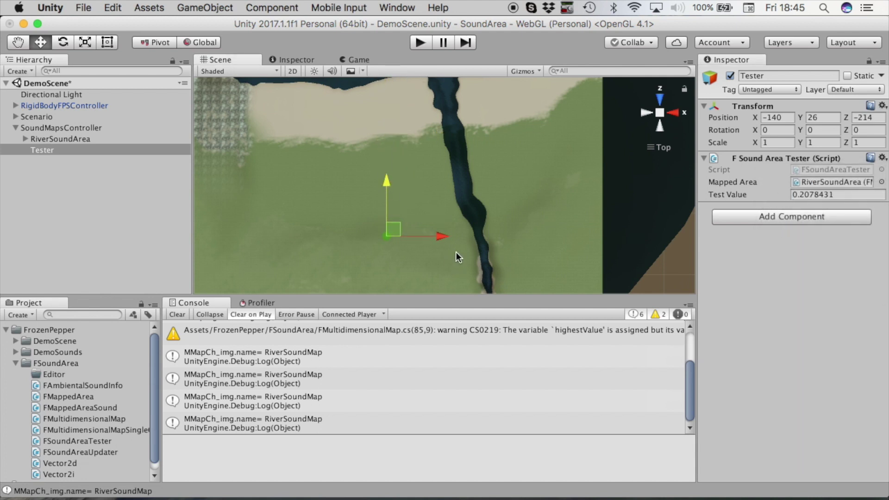
{"action": "left_click_drag", "start_coordinate": [441, 239], "coordinate": [482, 235]}
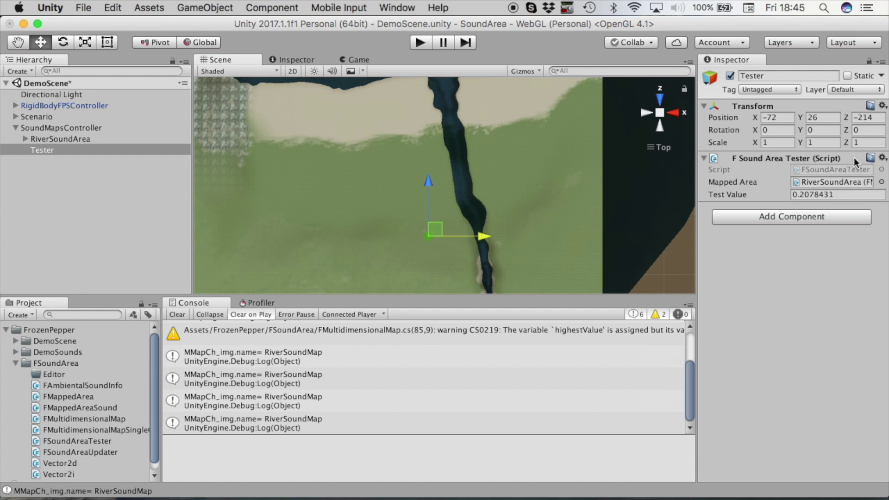
{"action": "left_click", "coordinate": [878, 159]}
{"action": "left_click", "coordinate": [851, 285]}
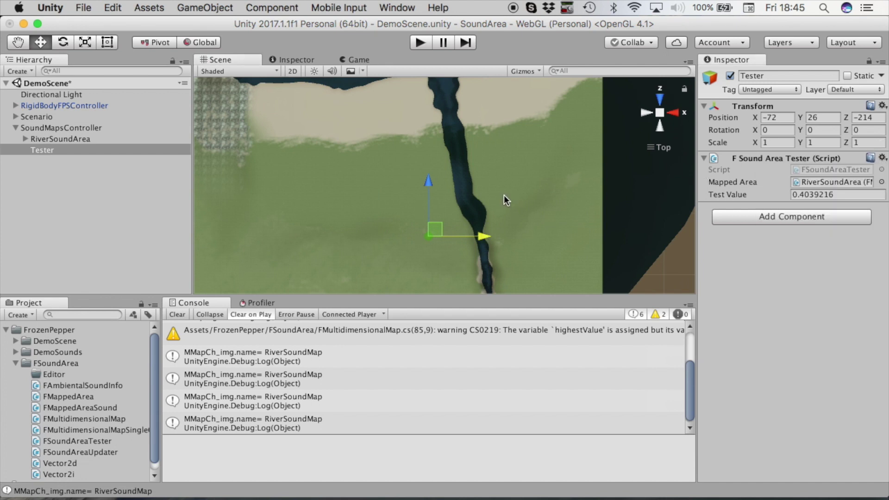